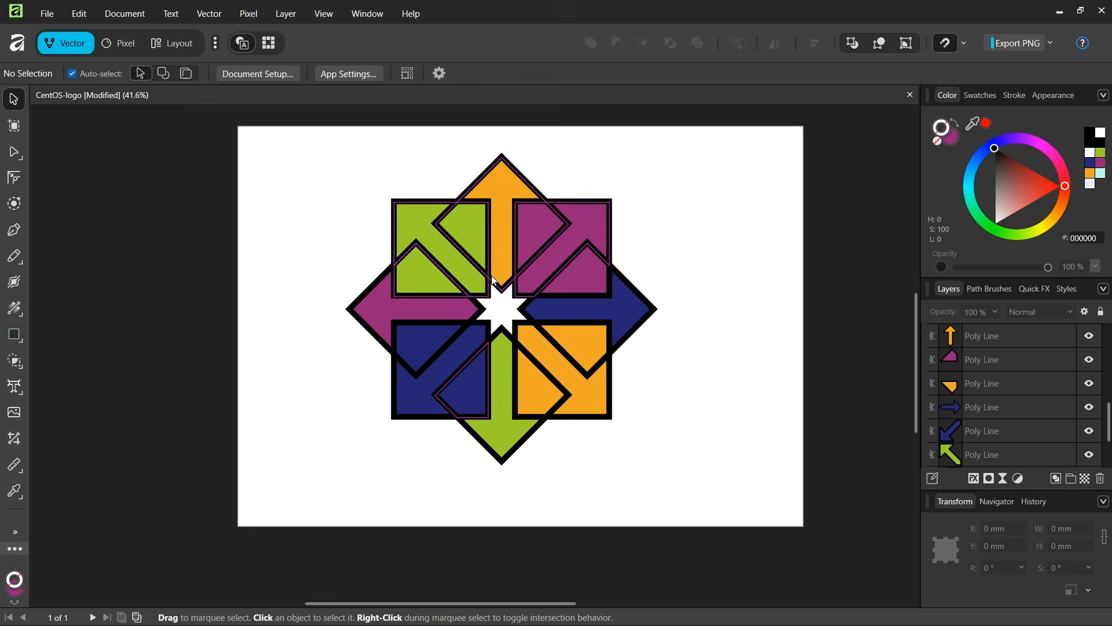
- Create a new landscape A3 document, 420 × 297 mm, at 300 DPI in RGB/8
scroll(502, 272, up, 1)
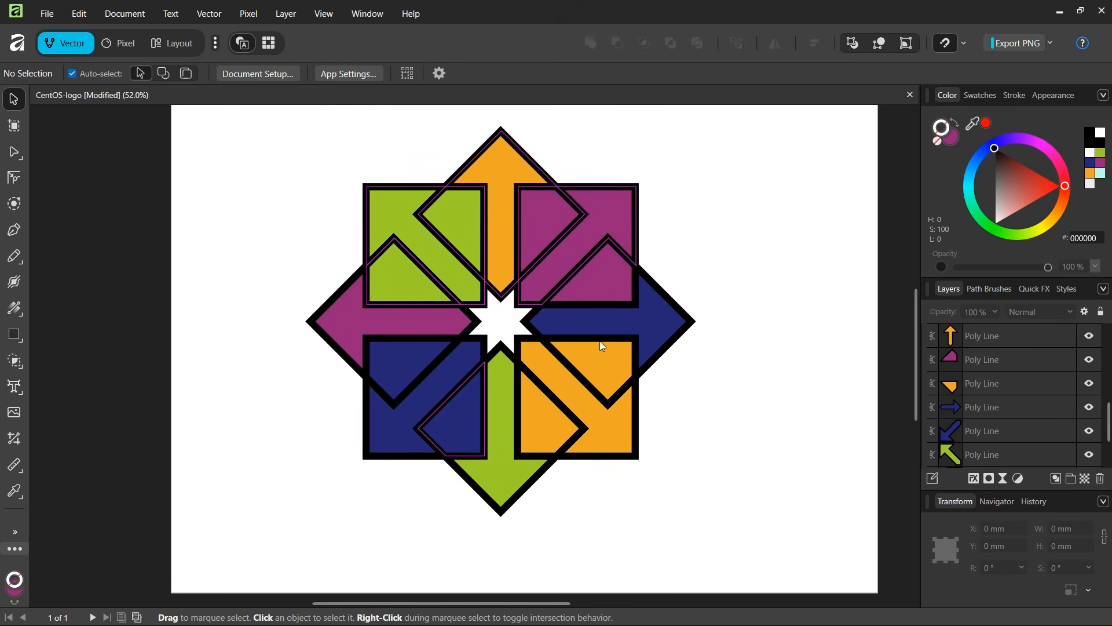
scroll(425, 326, down, 1)
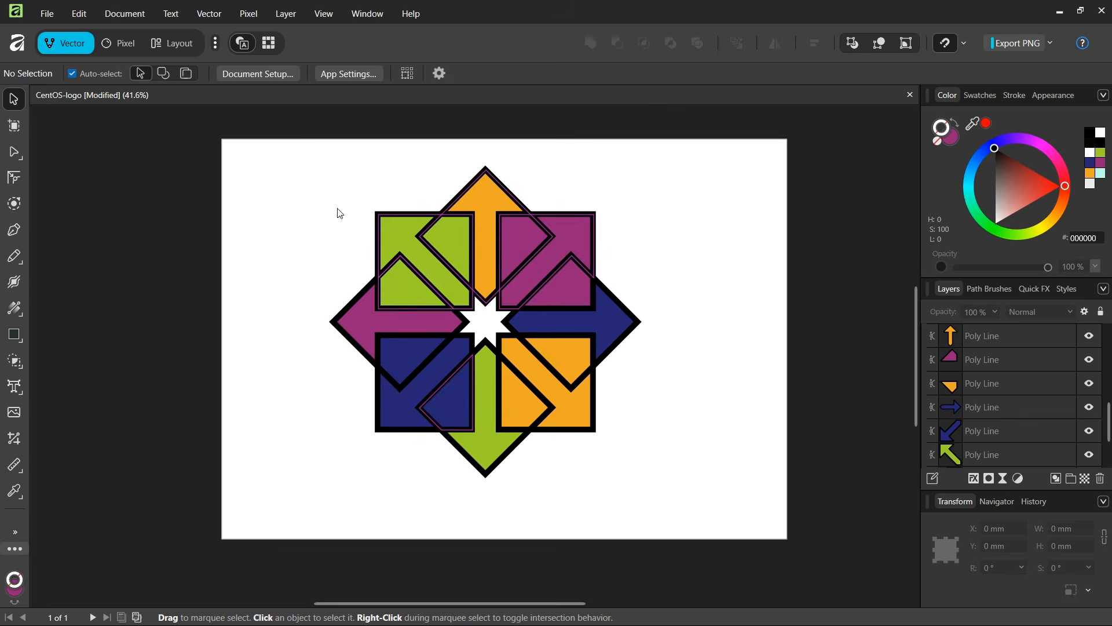
click(47, 14)
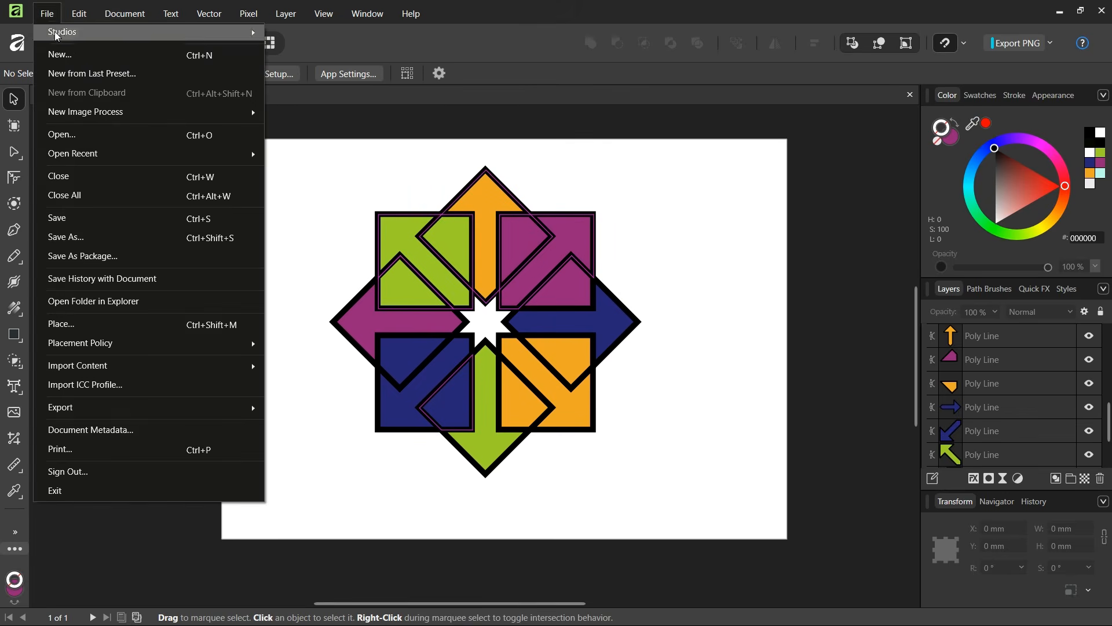
key(Escape)
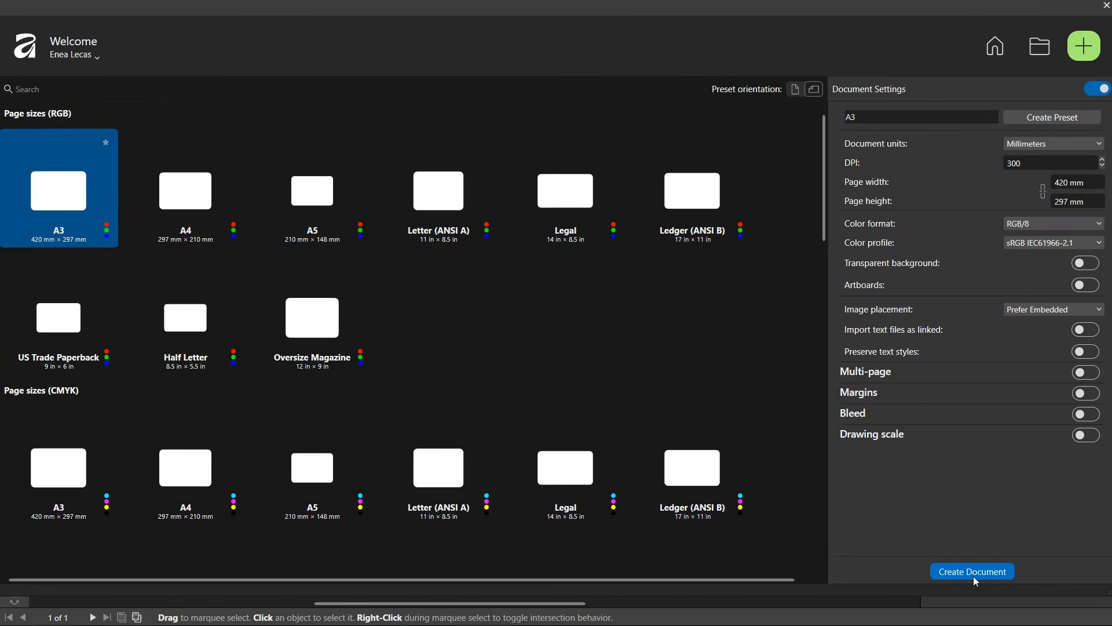
click(974, 577)
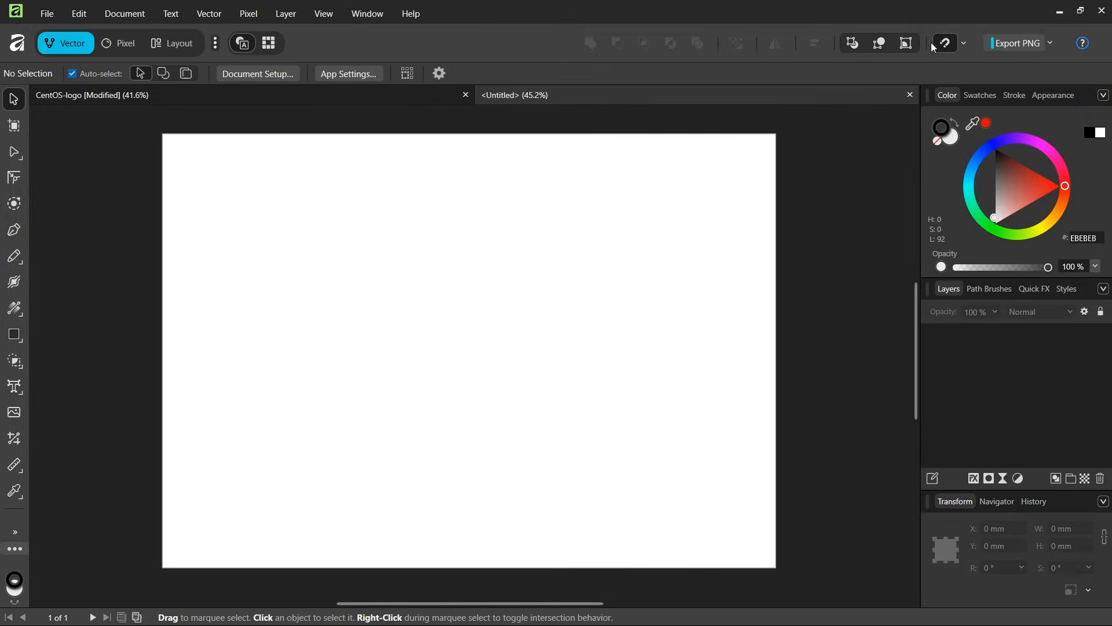
- Check the snapping options, and show the document grid in Basic mode with 10 mm spacing and 1 division
click(965, 43)
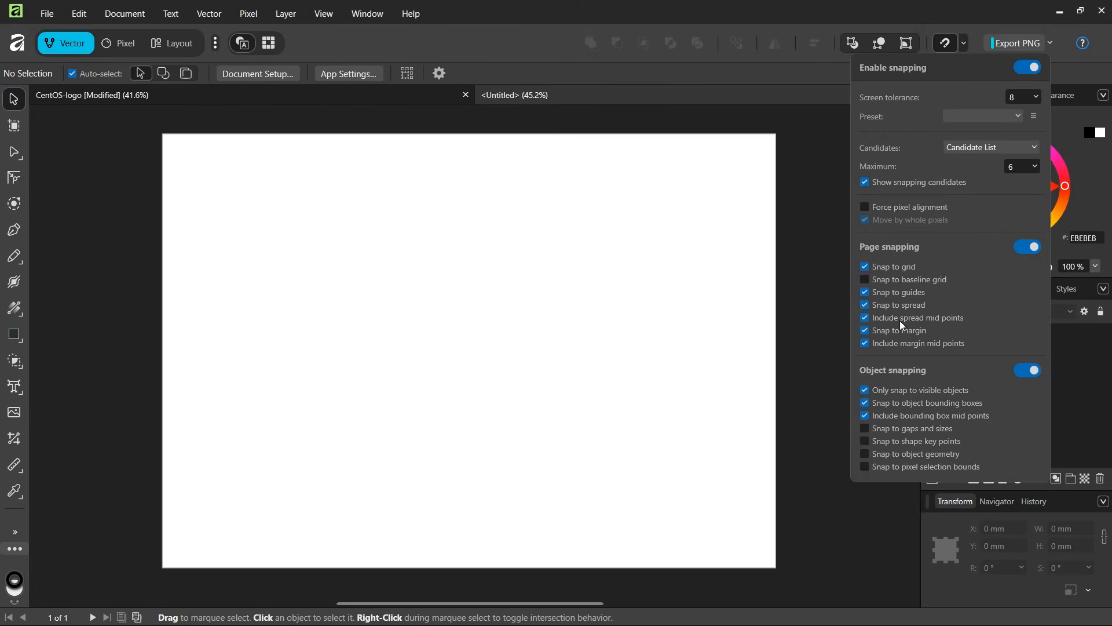
click(644, 377)
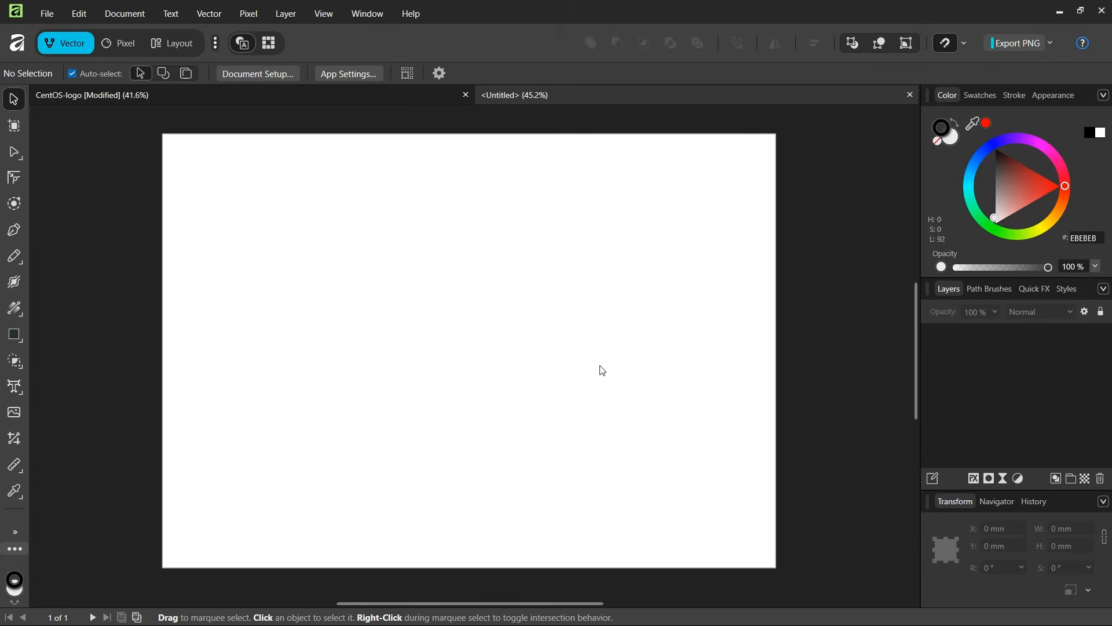
click(325, 14)
click(367, 223)
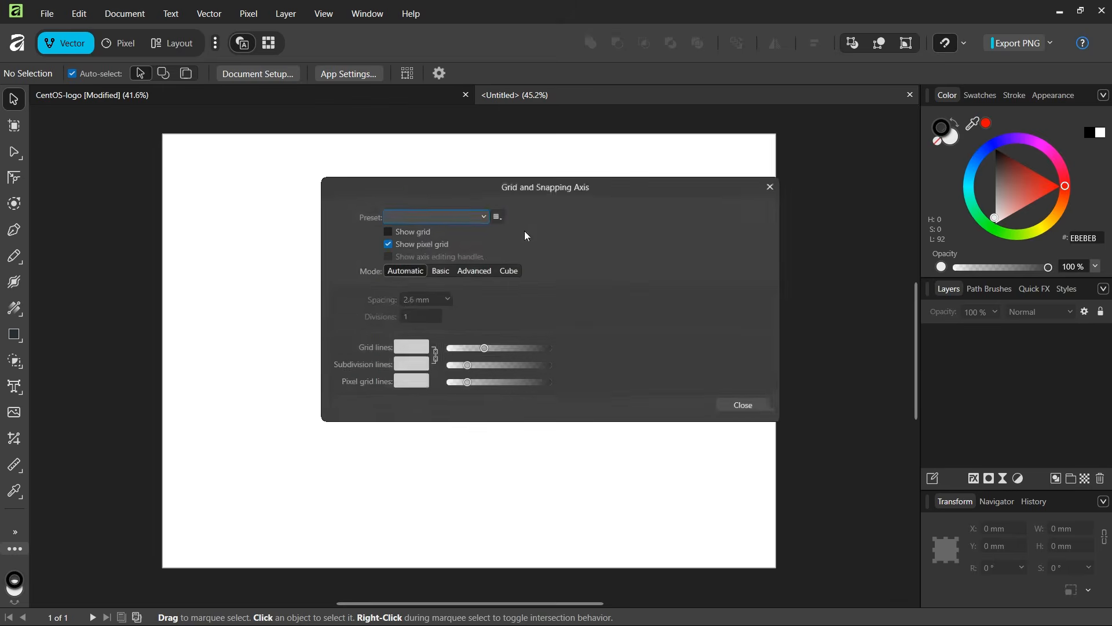
drag(549, 182, 661, 96)
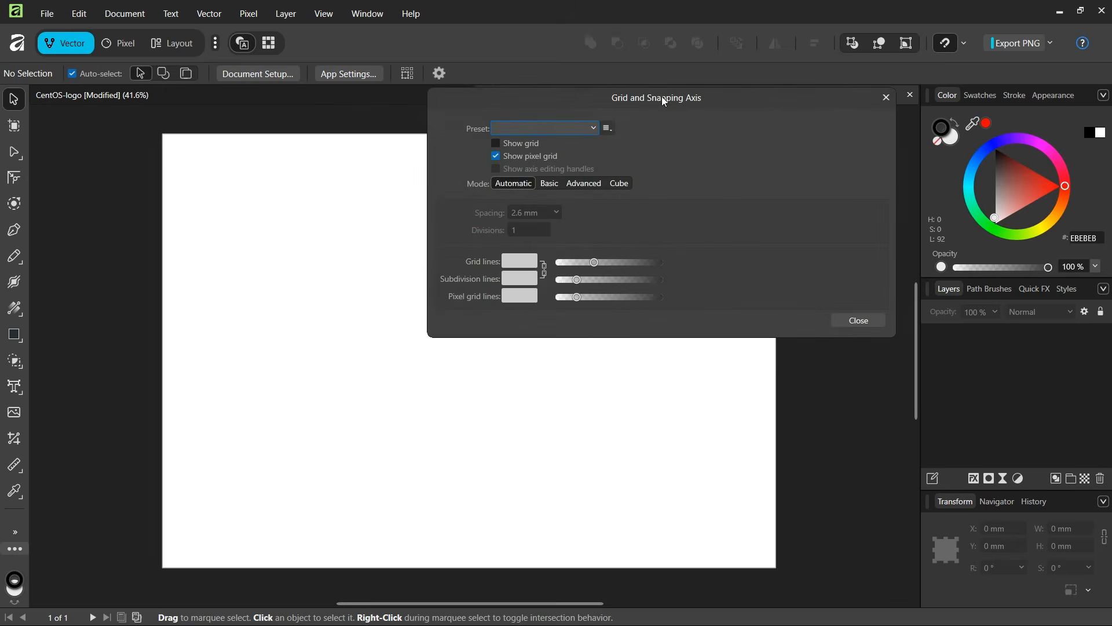
click(511, 145)
drag(633, 104, 664, 99)
click(585, 170)
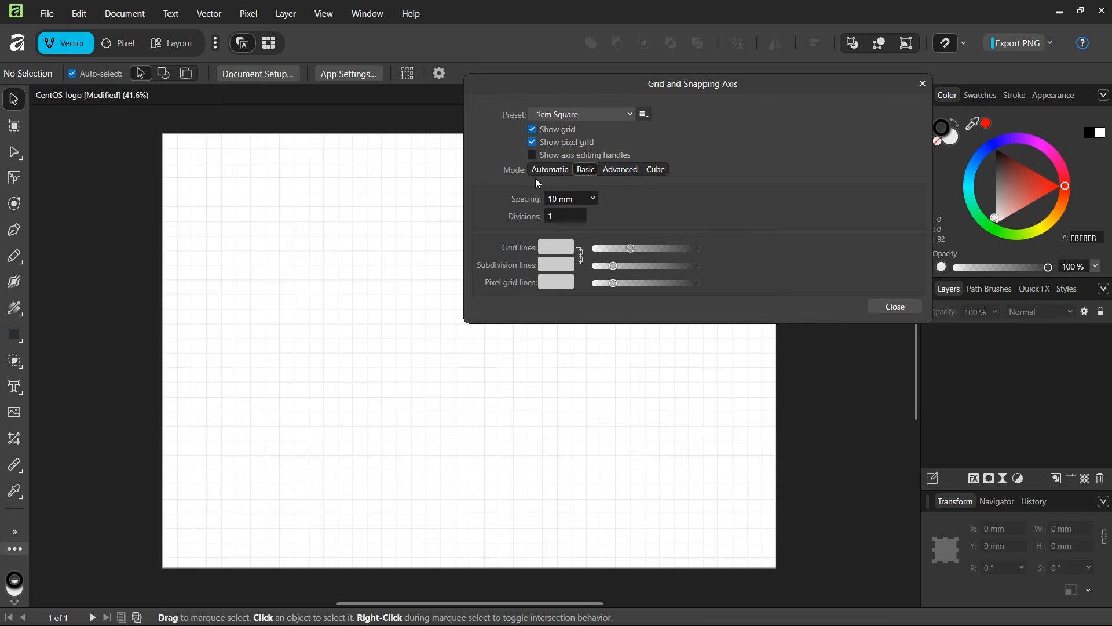
click(895, 306)
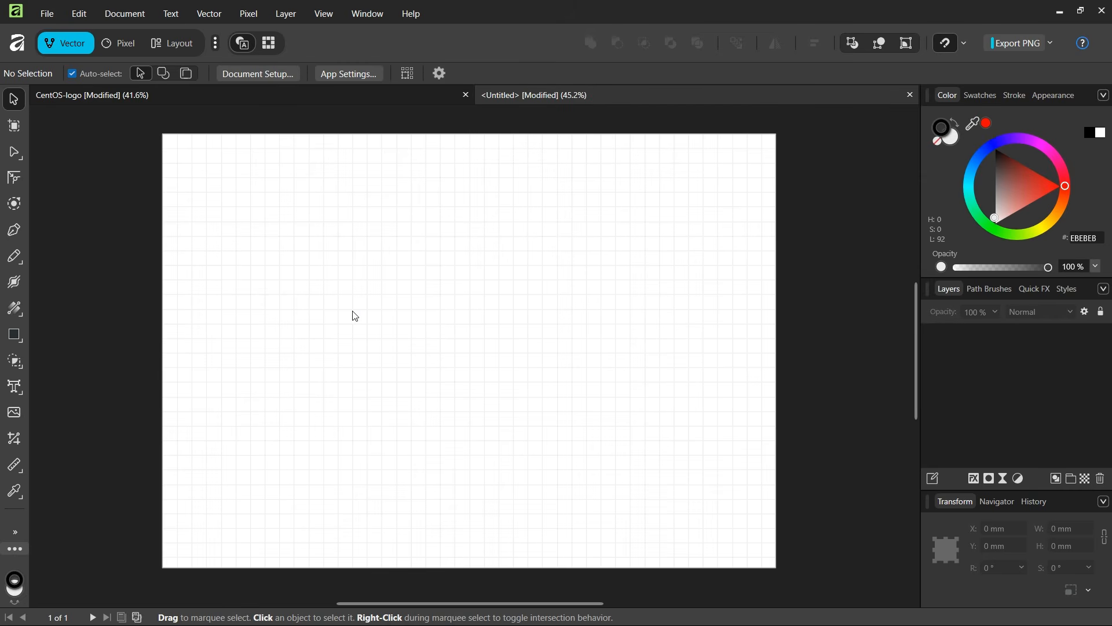
- Draw a 70 × 70 mm square with a 12 pt stroke at X 110 mm, Y 50 mm, snapped to the grid
click(19, 336)
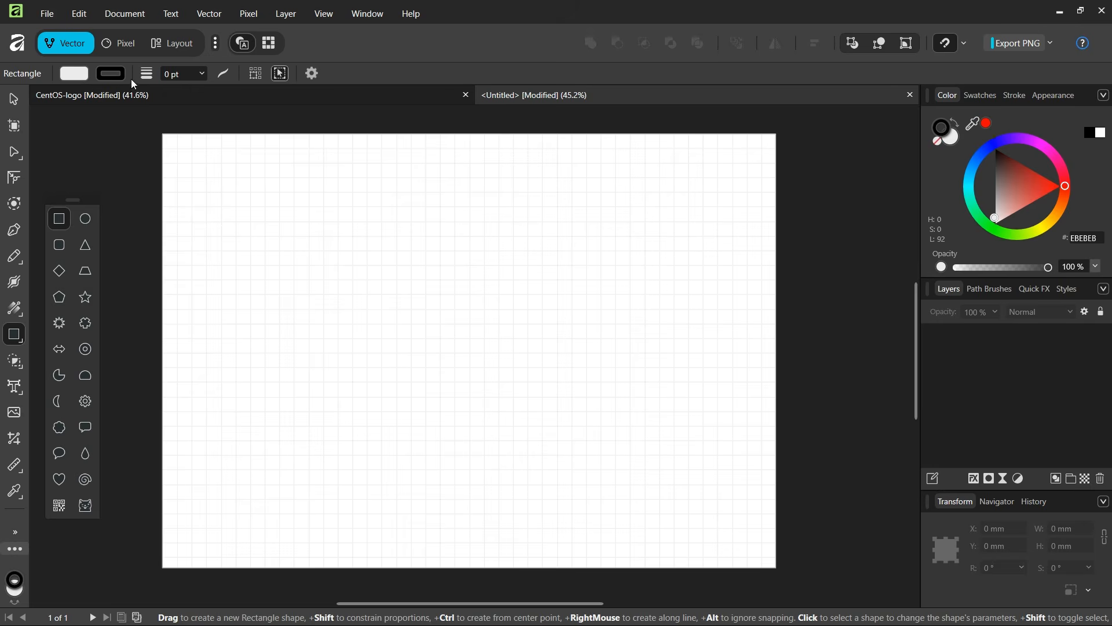
click(172, 76)
text(12)
key(Return)
scroll(339, 223, up, 1)
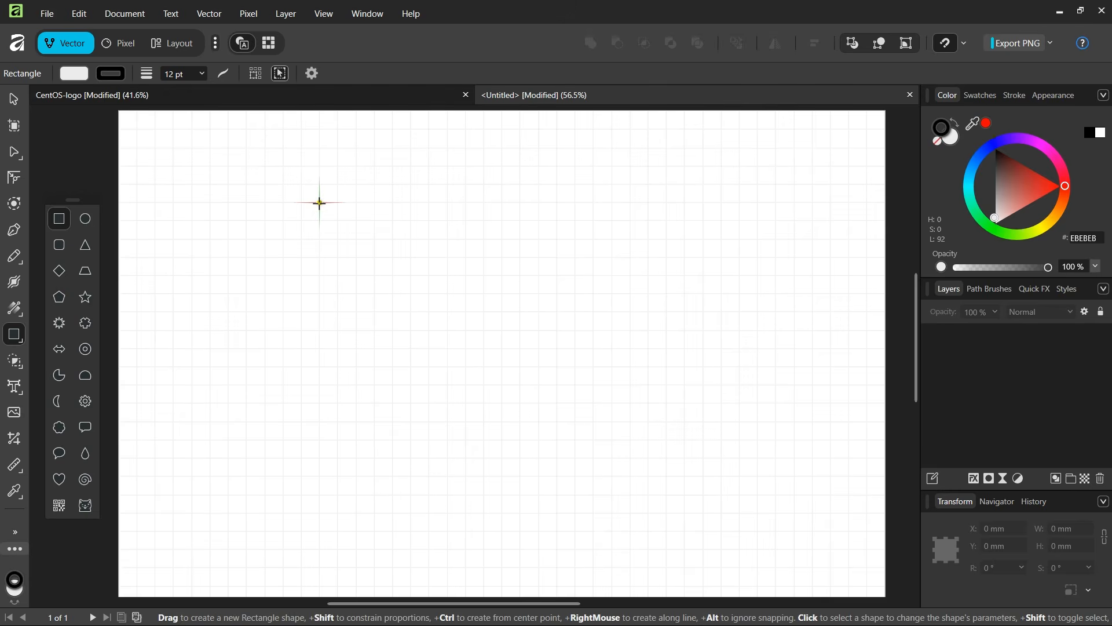
drag(320, 202, 449, 330)
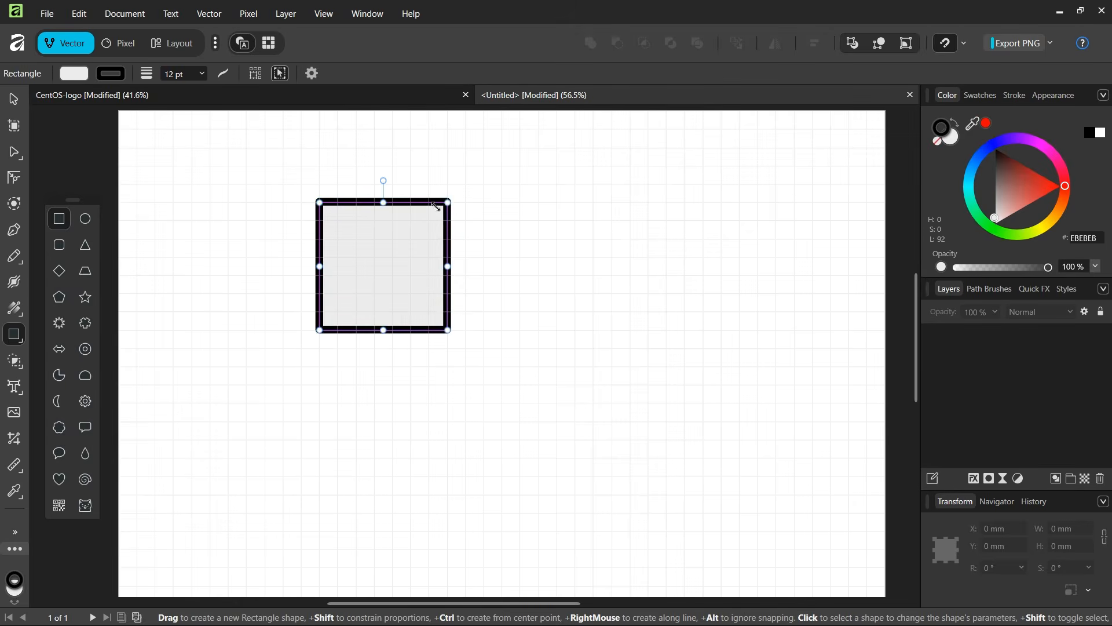
scroll(398, 303, up, 1)
key(v)
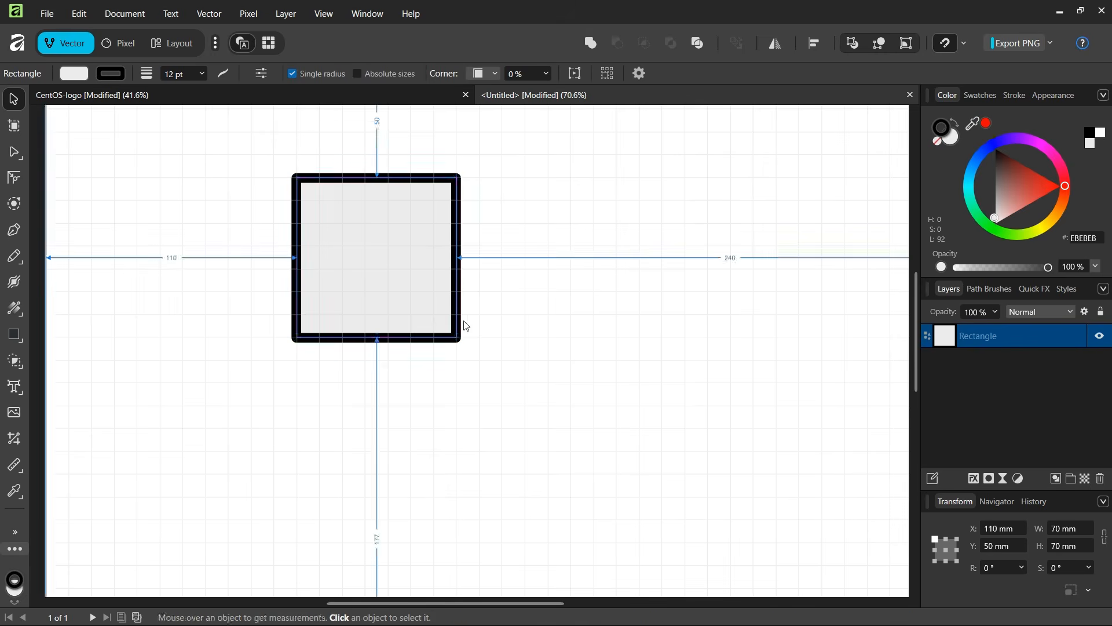
- Set the square's stroke join to miter for sharp outer corners, and inspect the corners up close
scroll(456, 231, up, 1)
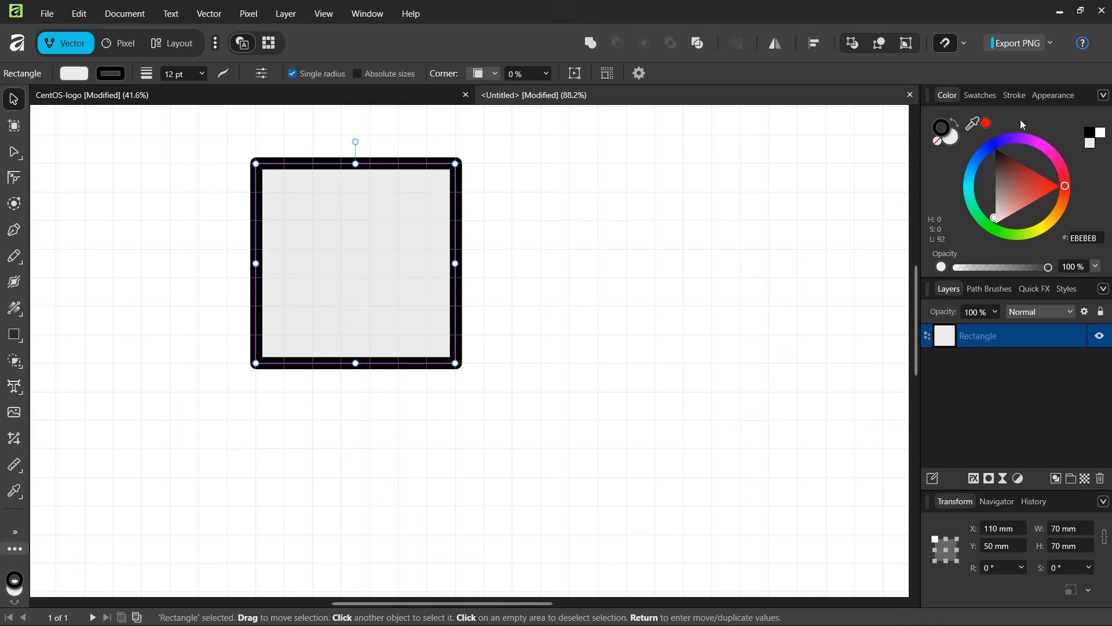
click(1016, 96)
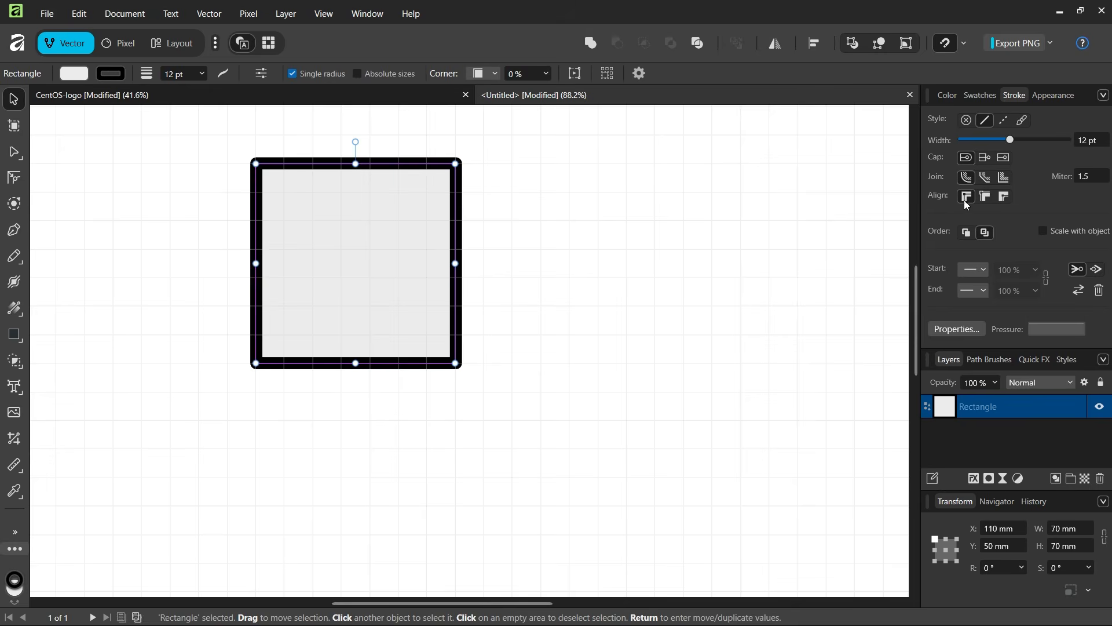
click(1004, 178)
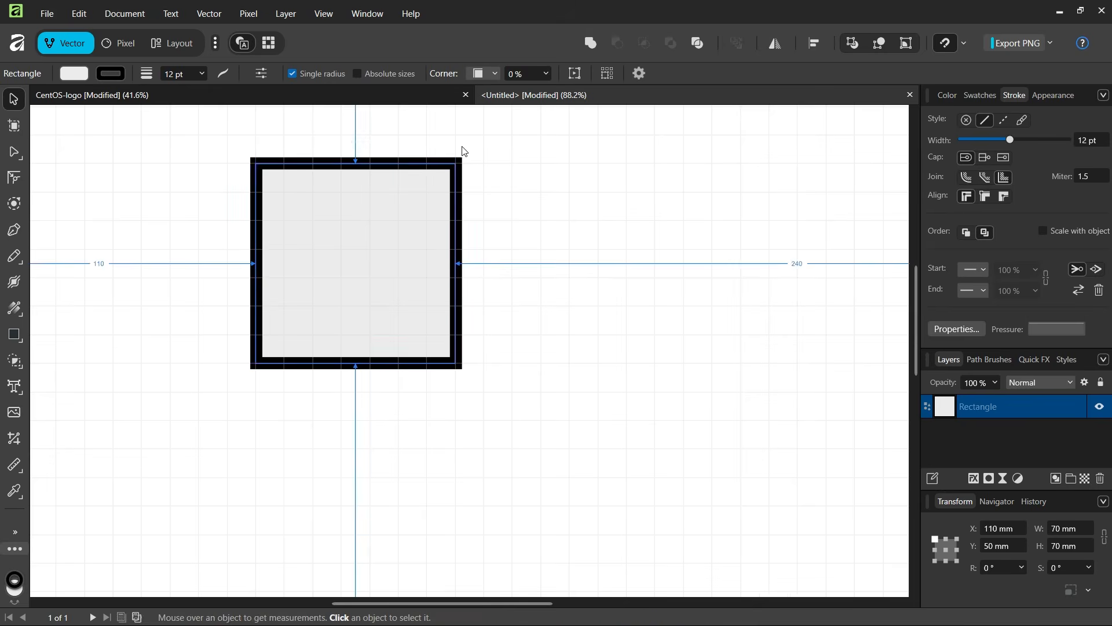
scroll(462, 149, up, 1)
scroll(462, 160, up, 1)
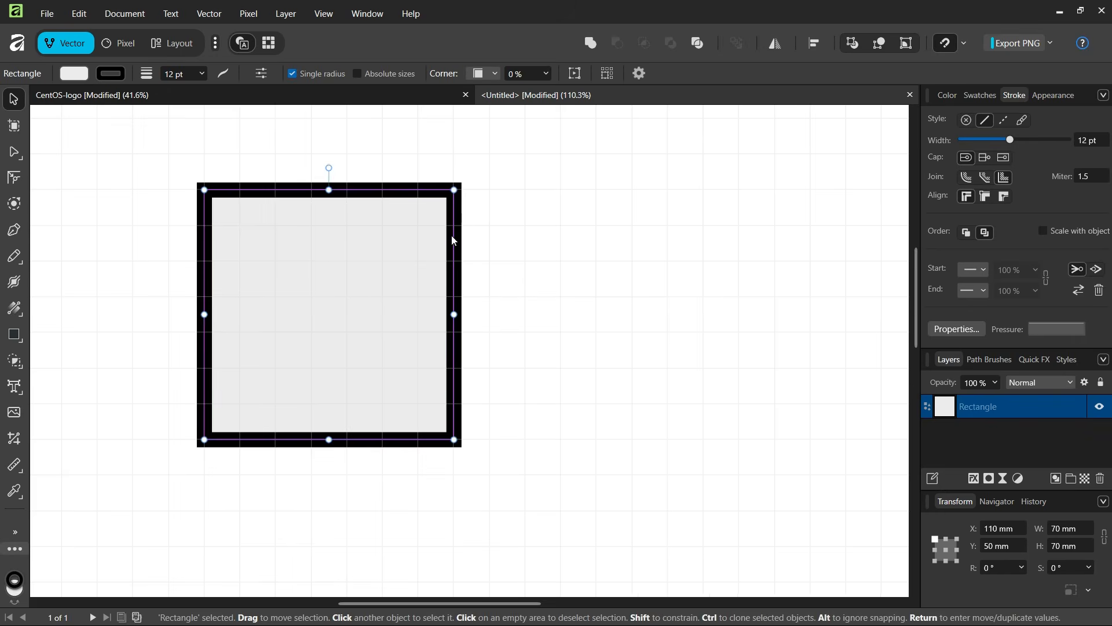
scroll(451, 236, down, 1)
scroll(438, 248, down, 1)
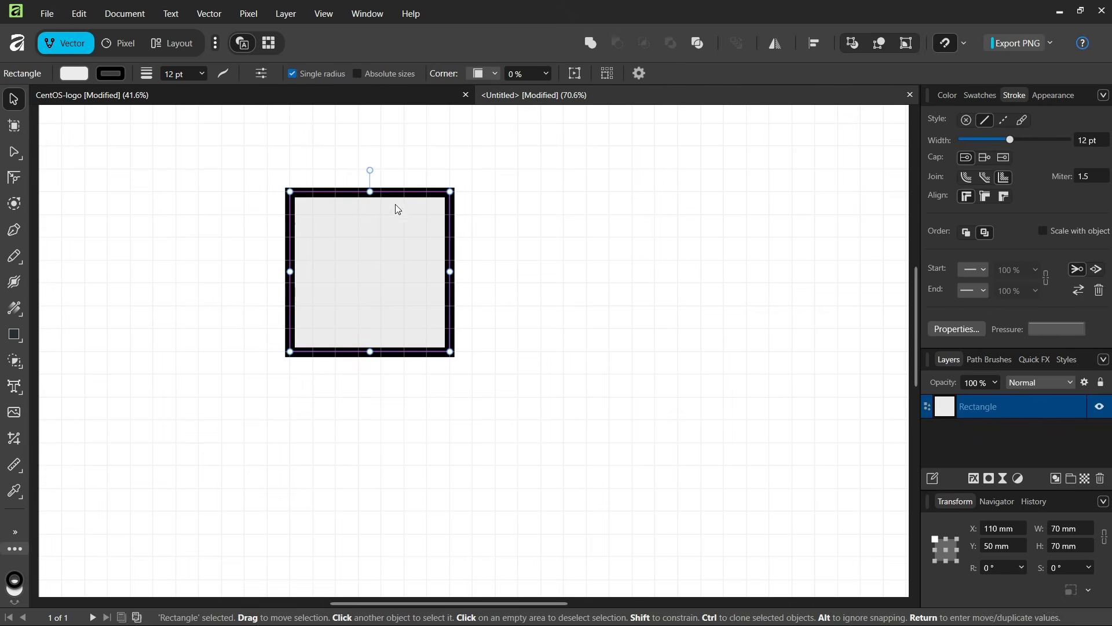
- Enable the transform origin for the selected square
click(640, 74)
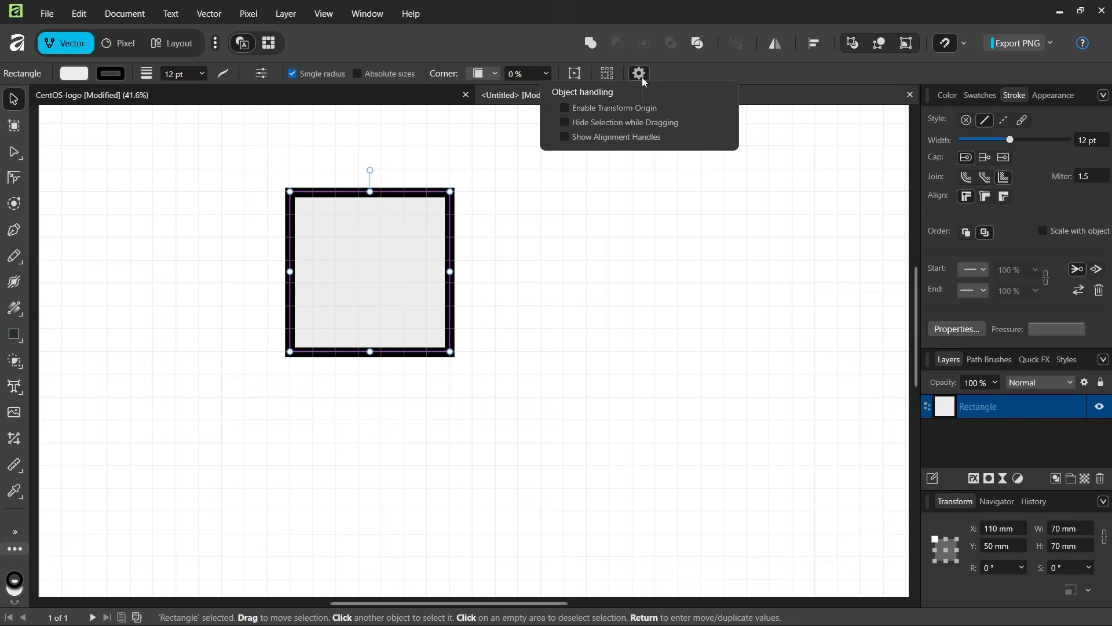
click(611, 109)
click(370, 272)
key(alt)
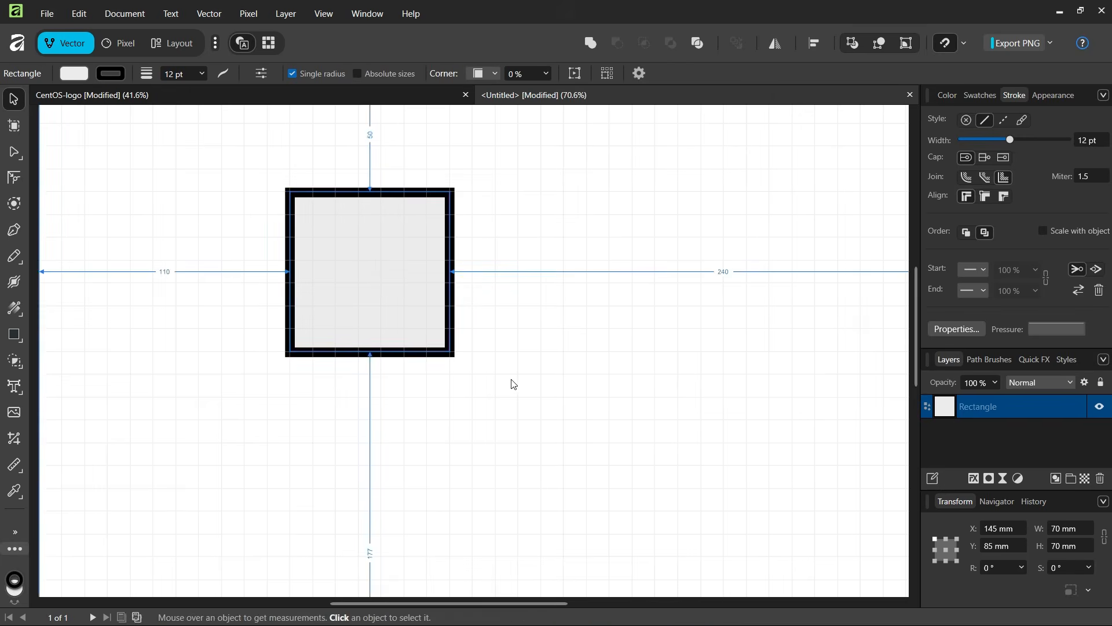
- Move the square's transform origin to X 190 mm, Y 130 mm, one grid cell diagonally outside its lower-right corner
scroll(513, 384, up, 1)
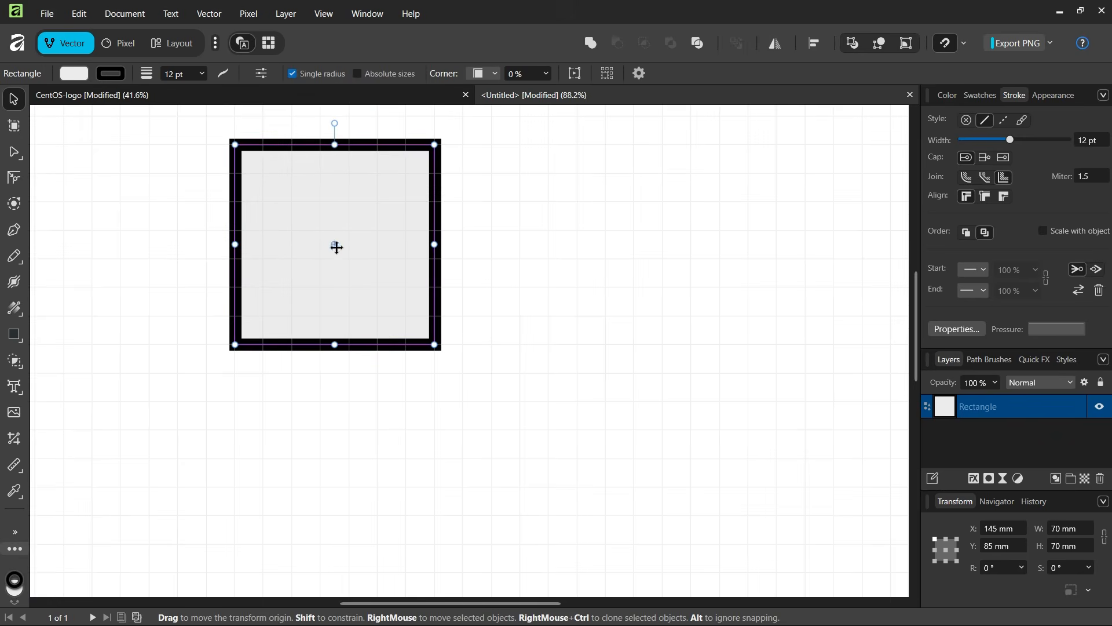
drag(335, 245, 463, 371)
scroll(464, 390, up, 2)
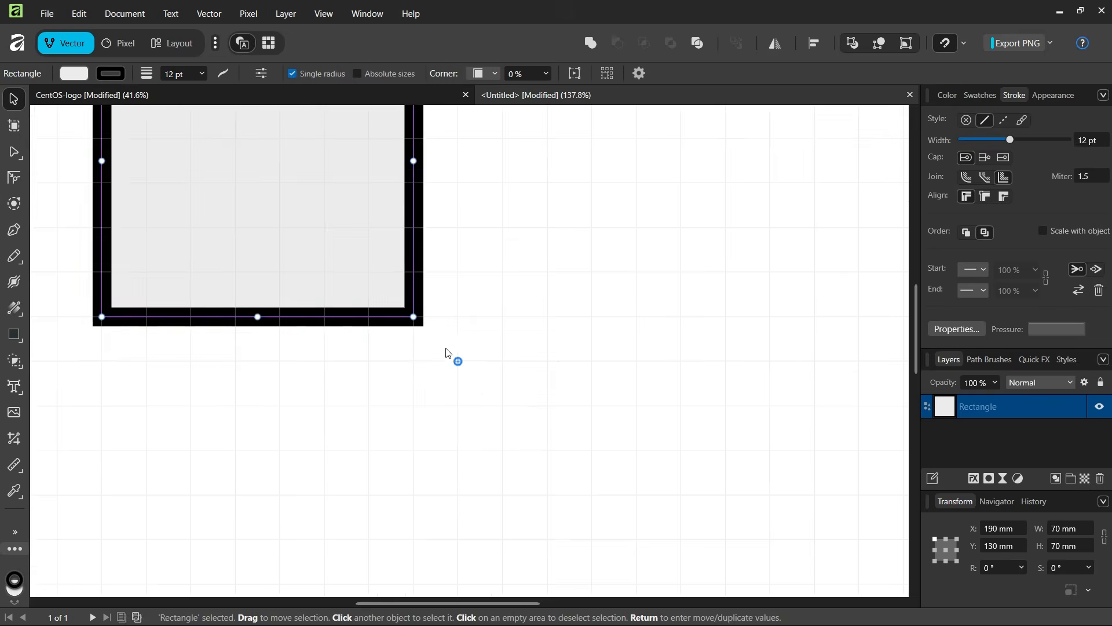
scroll(460, 365, up, 2)
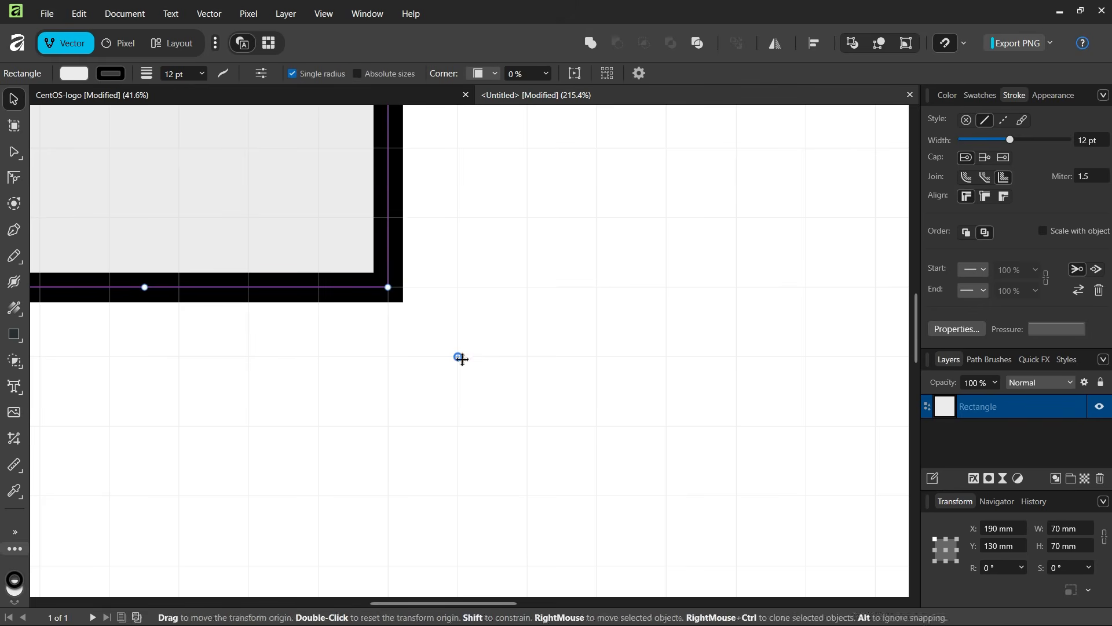
scroll(462, 356, down, 1)
scroll(438, 383, down, 4)
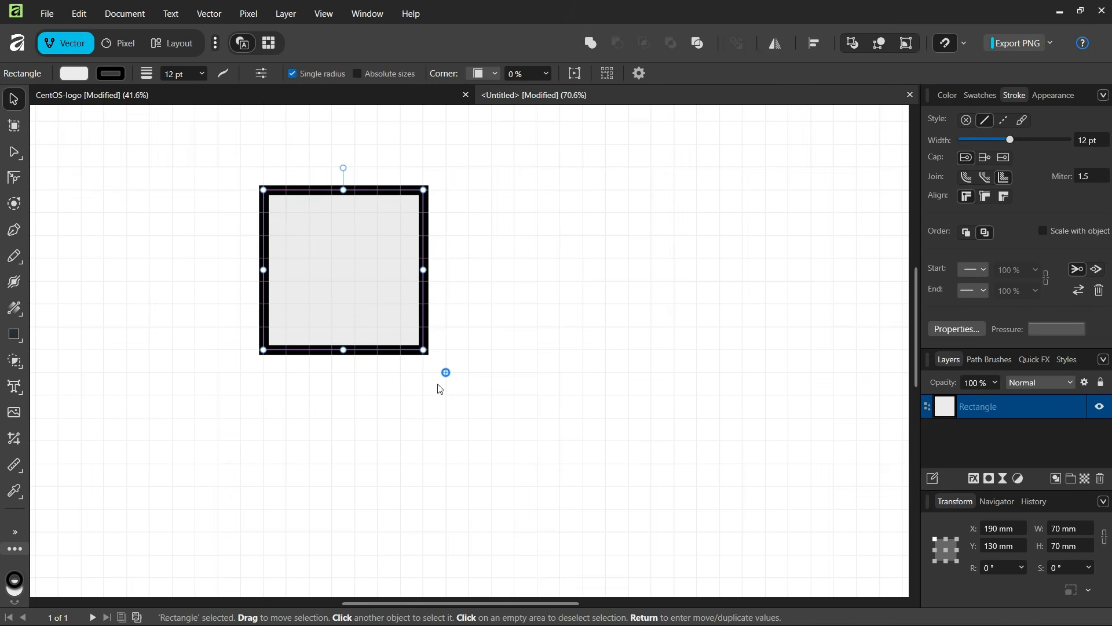
- Duplicate the square with 7 copies rotated 45° each around the transform origin, and deselect everything
key(Return)
drag(827, 77, 684, 109)
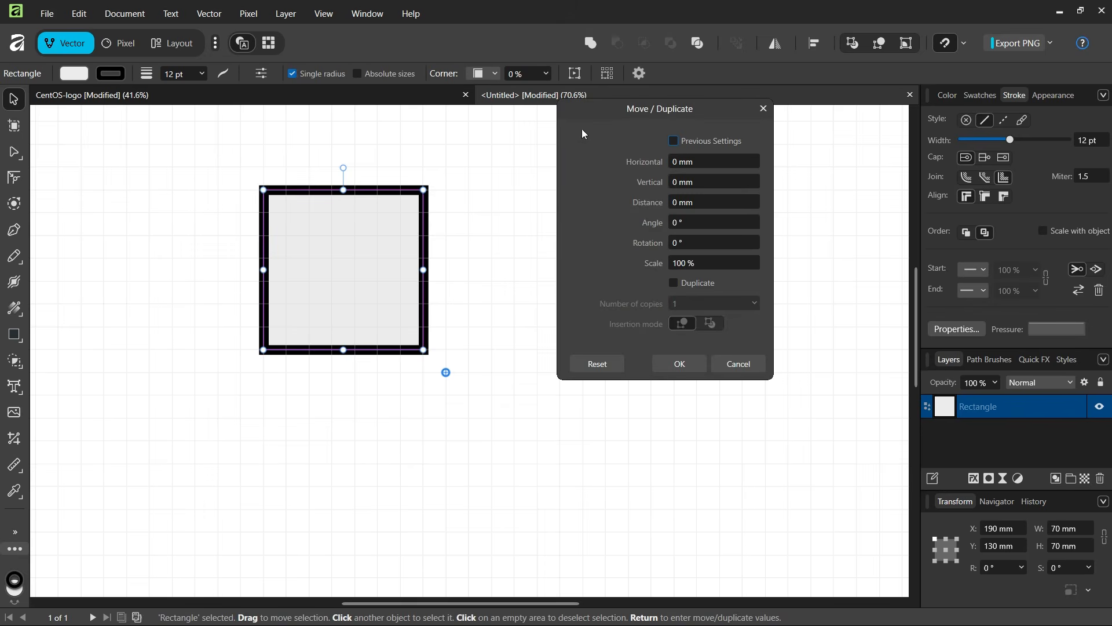
click(673, 284)
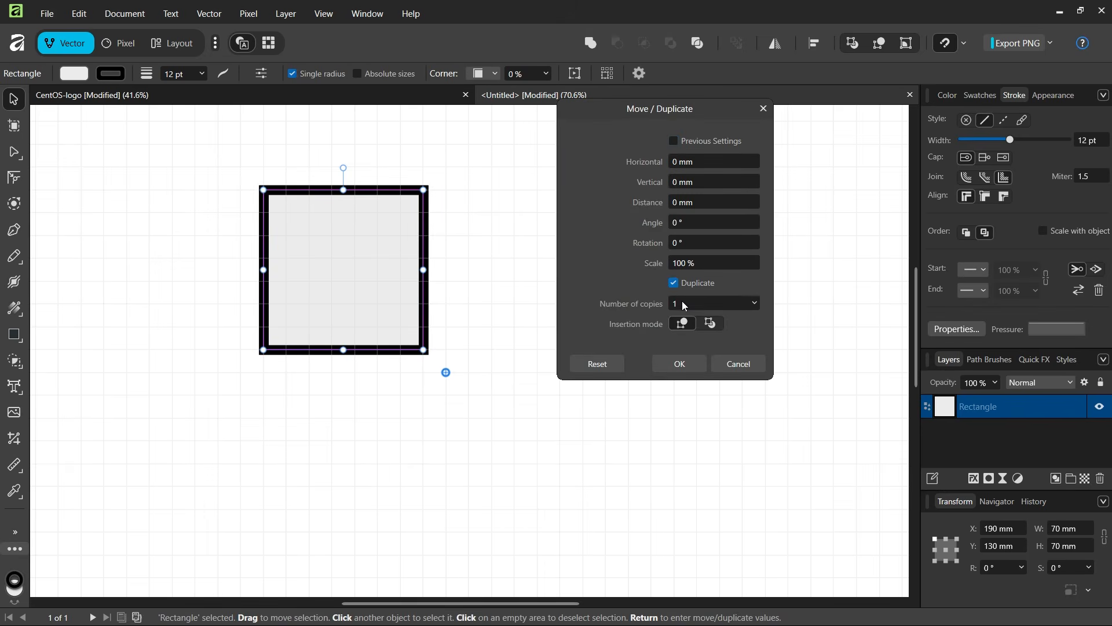
click(680, 303)
text(7)
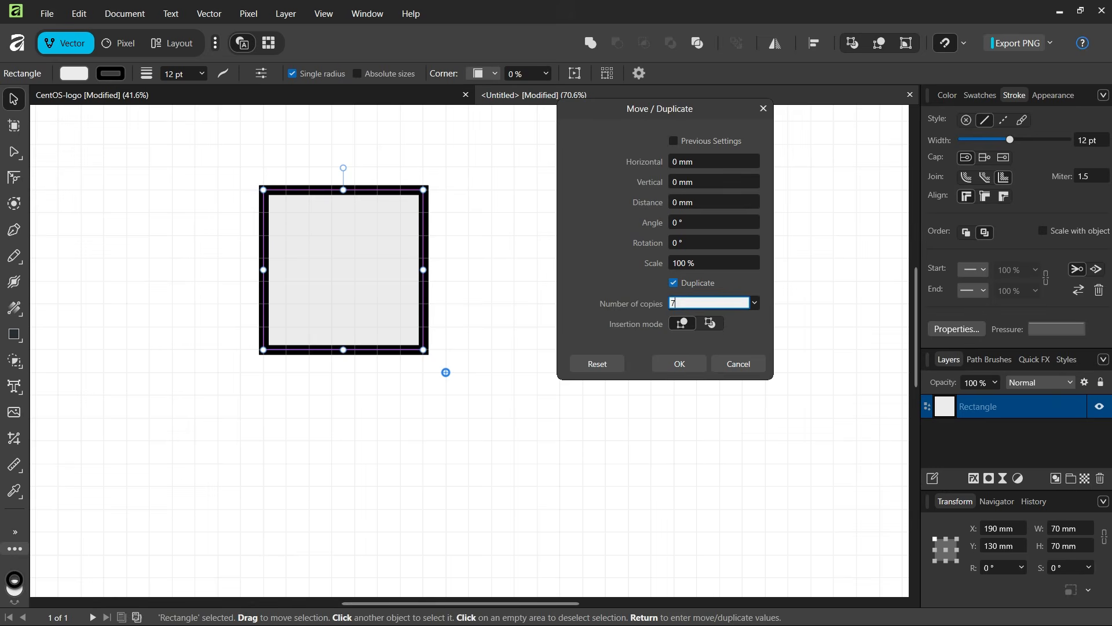
click(685, 242)
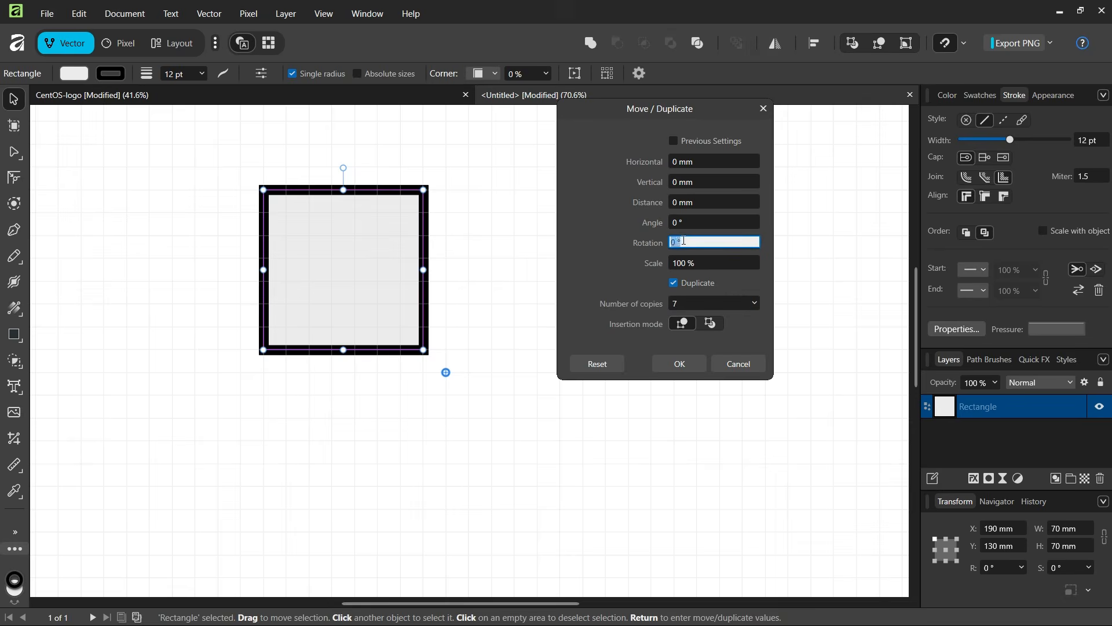
text(45)
key(Return)
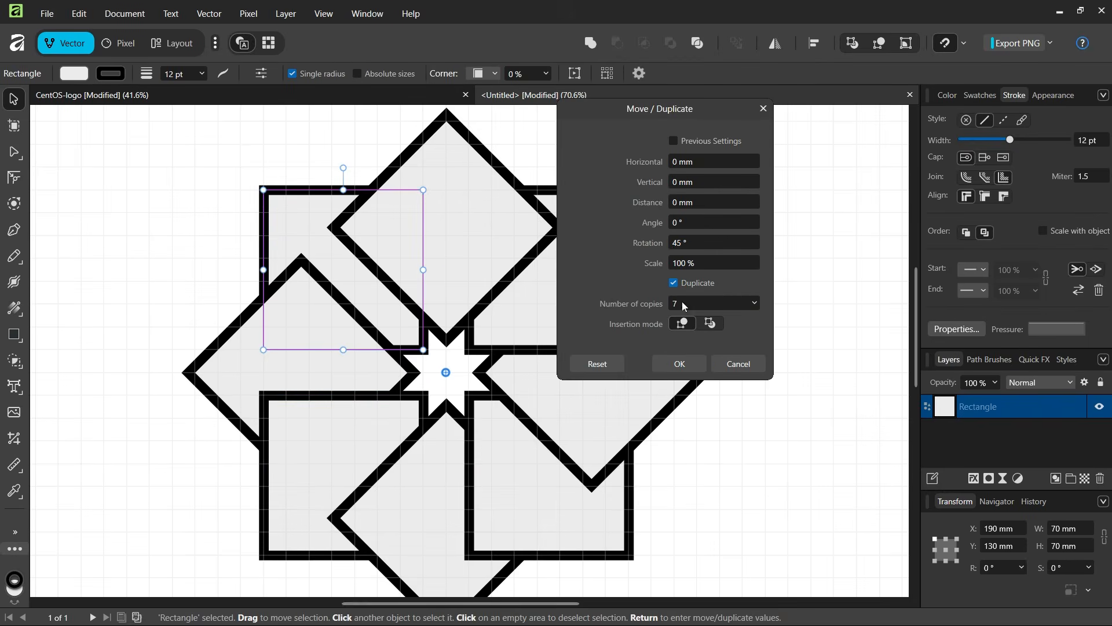
click(680, 364)
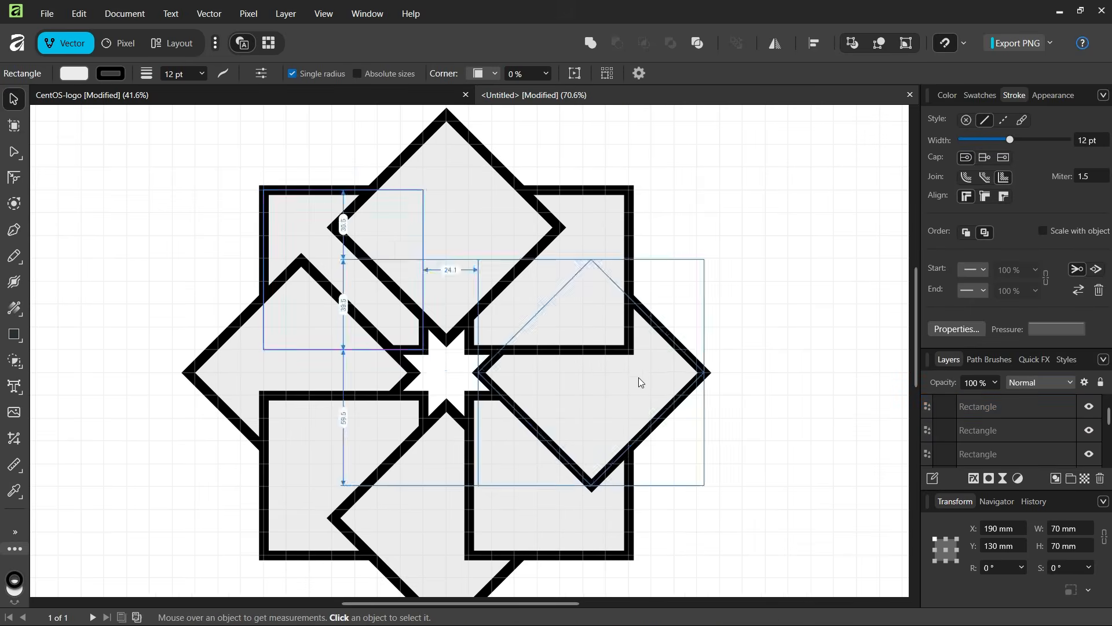
key(ctrl+0)
scroll(627, 376, down, 1)
click(721, 207)
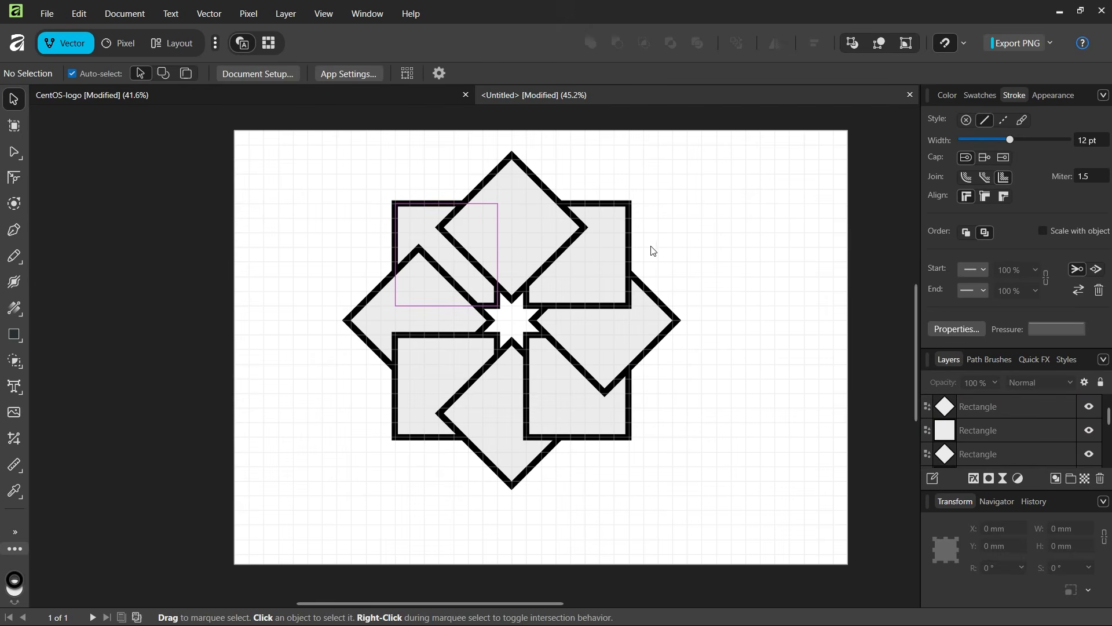
scroll(652, 251, up, 1)
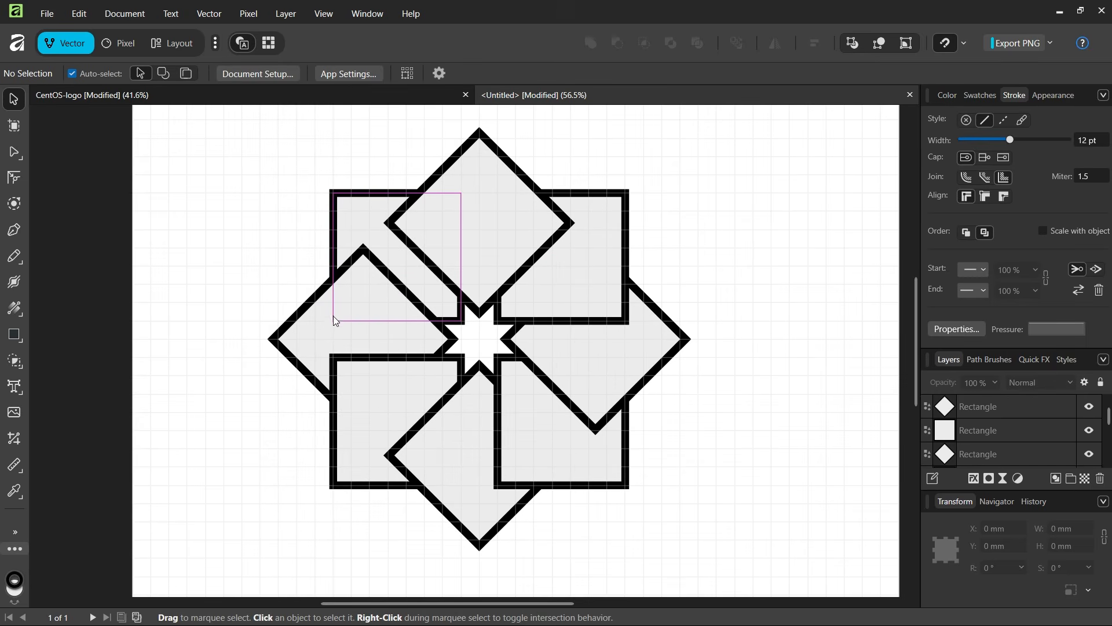
scroll(454, 275, down, 2)
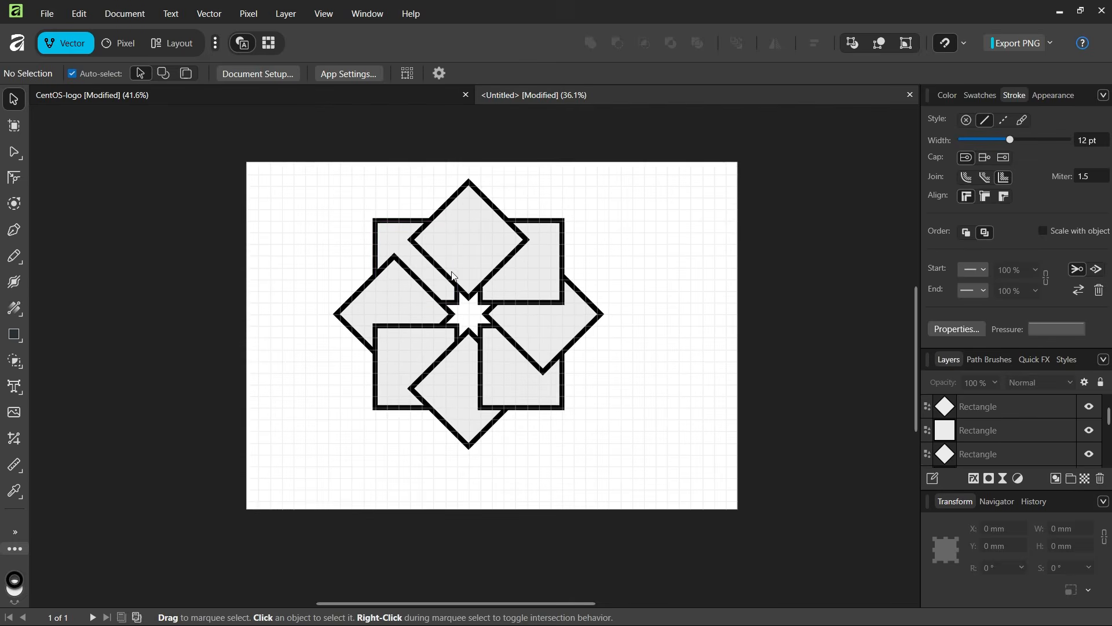
- Select all eight rotated squares and apply the Divide boolean operation to split them at their overlaps
drag(688, 132, 305, 482)
scroll(436, 383, up, 1)
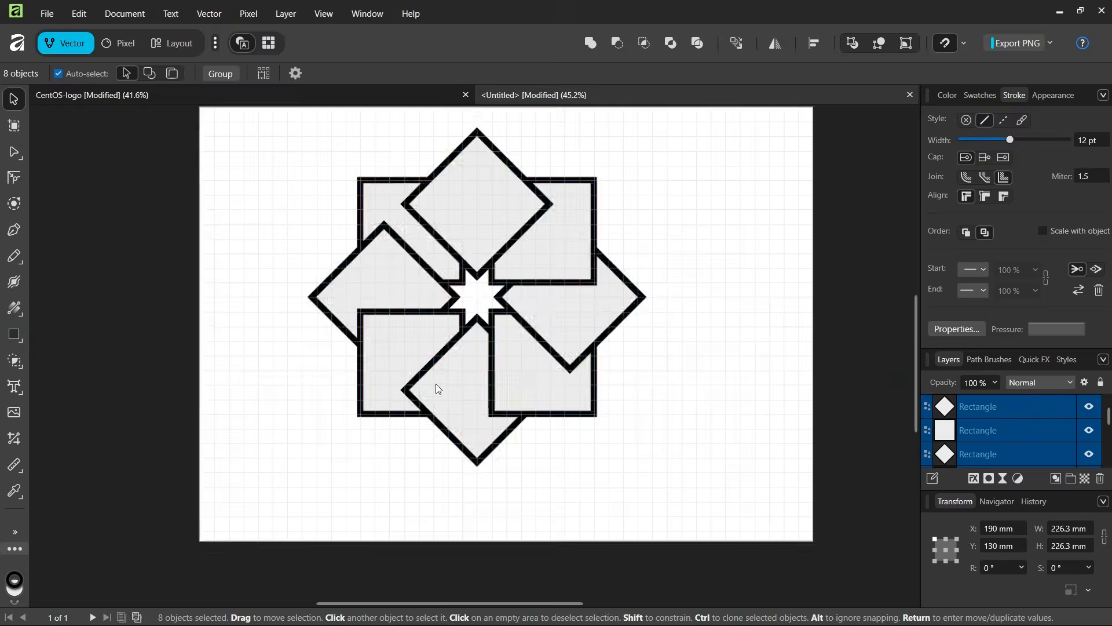
click(699, 47)
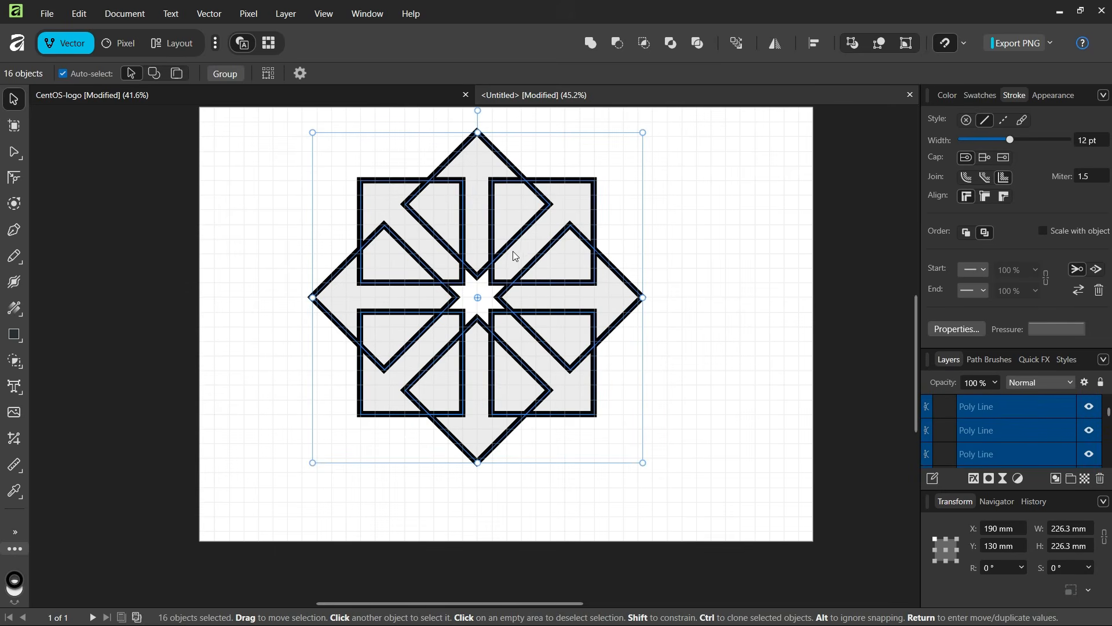
scroll(495, 249, up, 1)
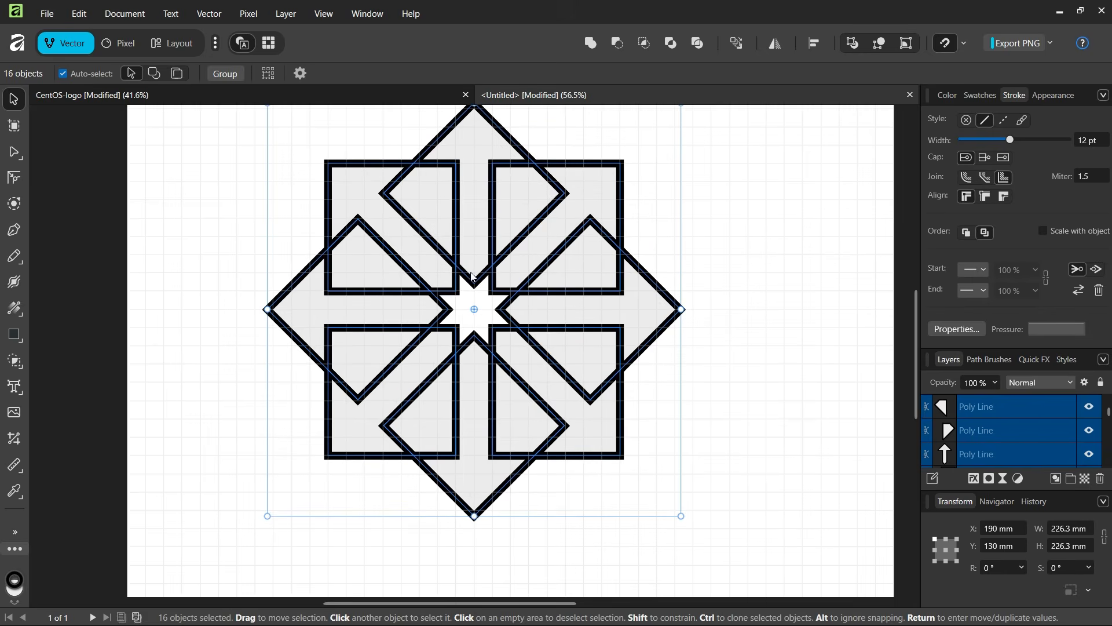
scroll(491, 312, down, 1)
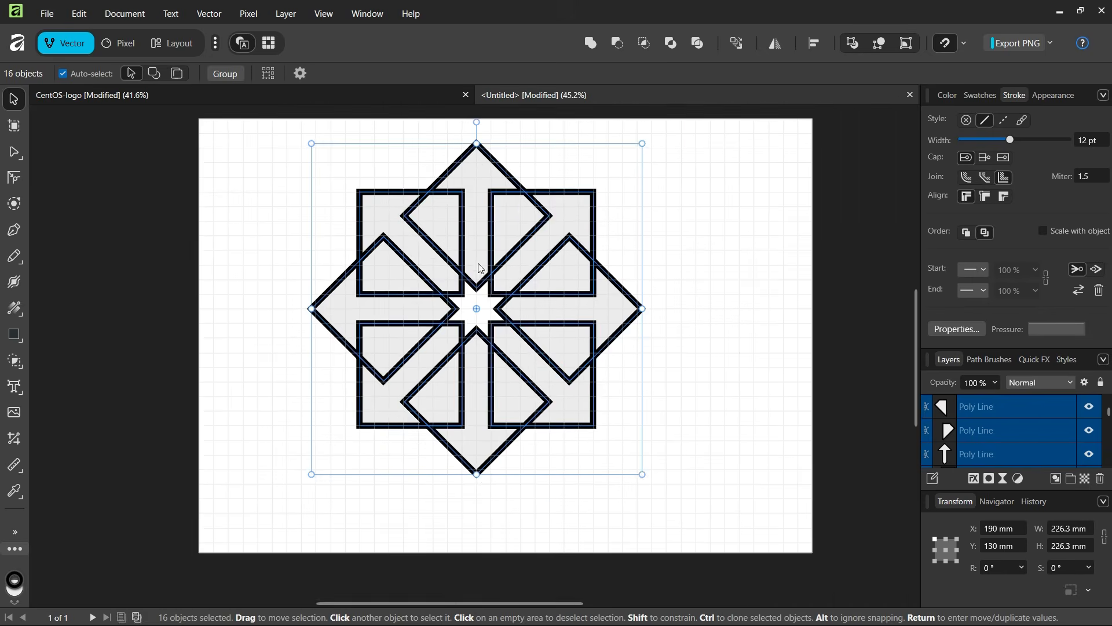
- Turn off the visible grid in the Grid and Snapping Axis settings and close them
click(322, 17)
click(495, 219)
click(404, 232)
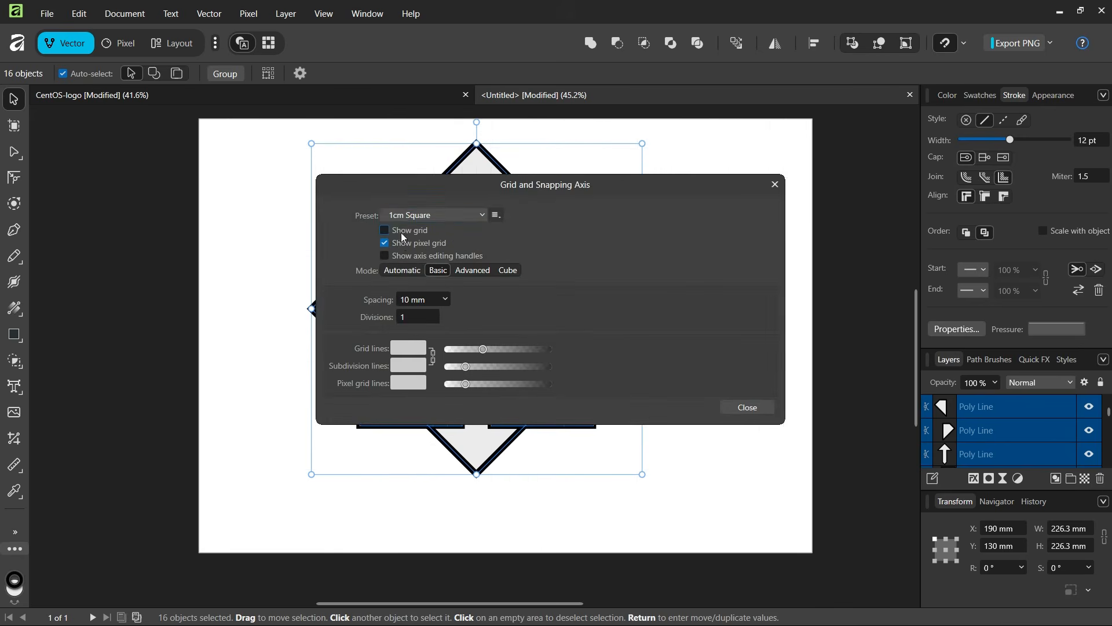
click(752, 409)
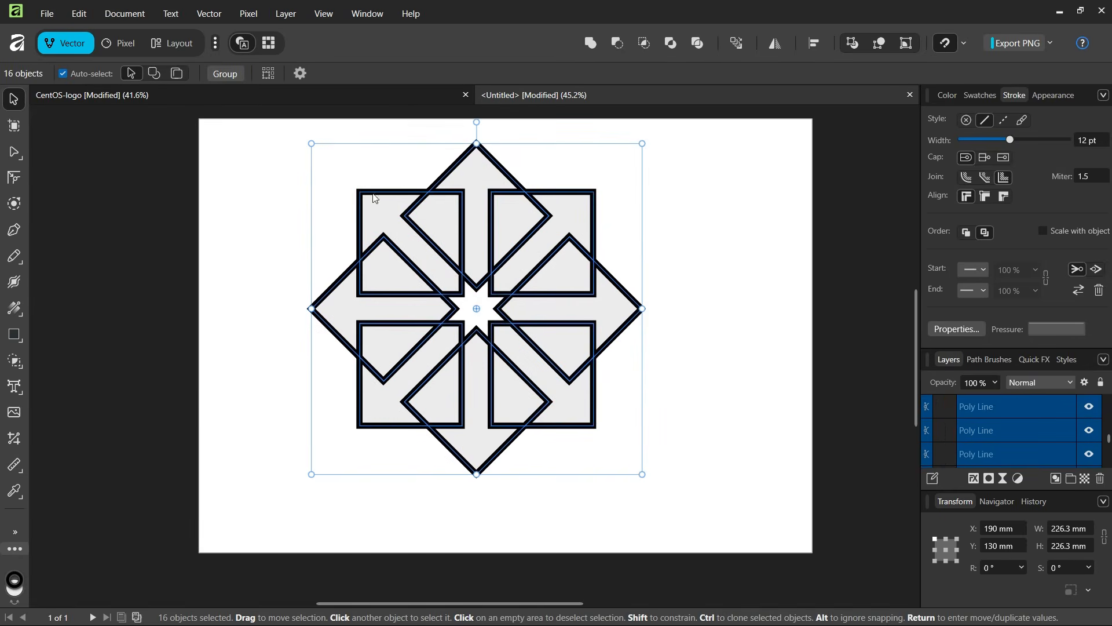
- Paste the four-colour swatch group into the untitled document, and reorder the open documents so CentOS-logo comes after it
key(ctrl+v)
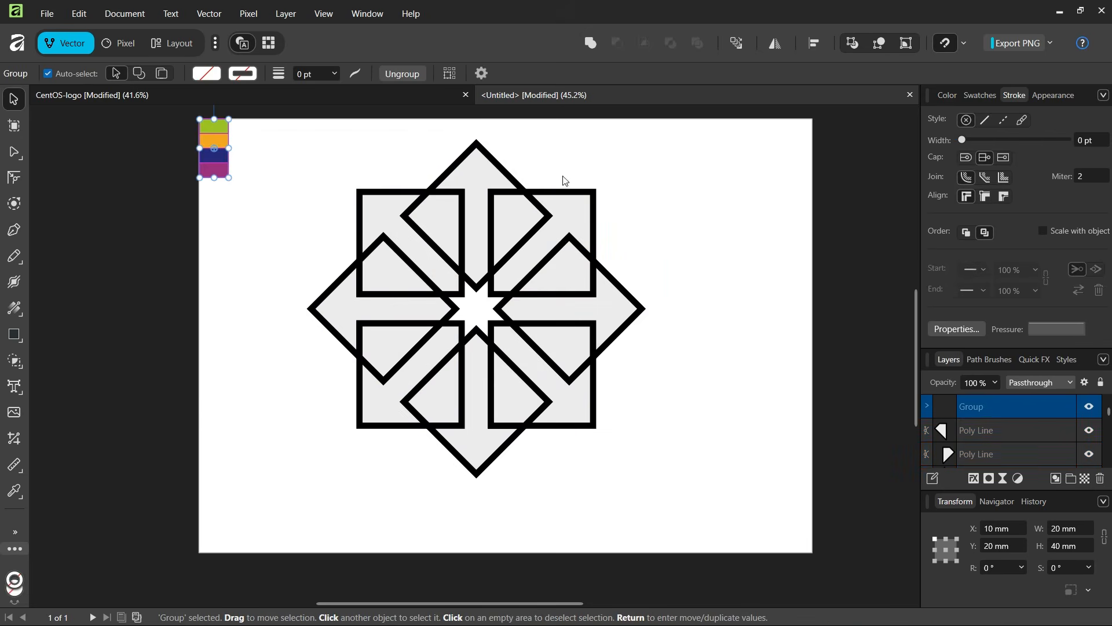
click(315, 192)
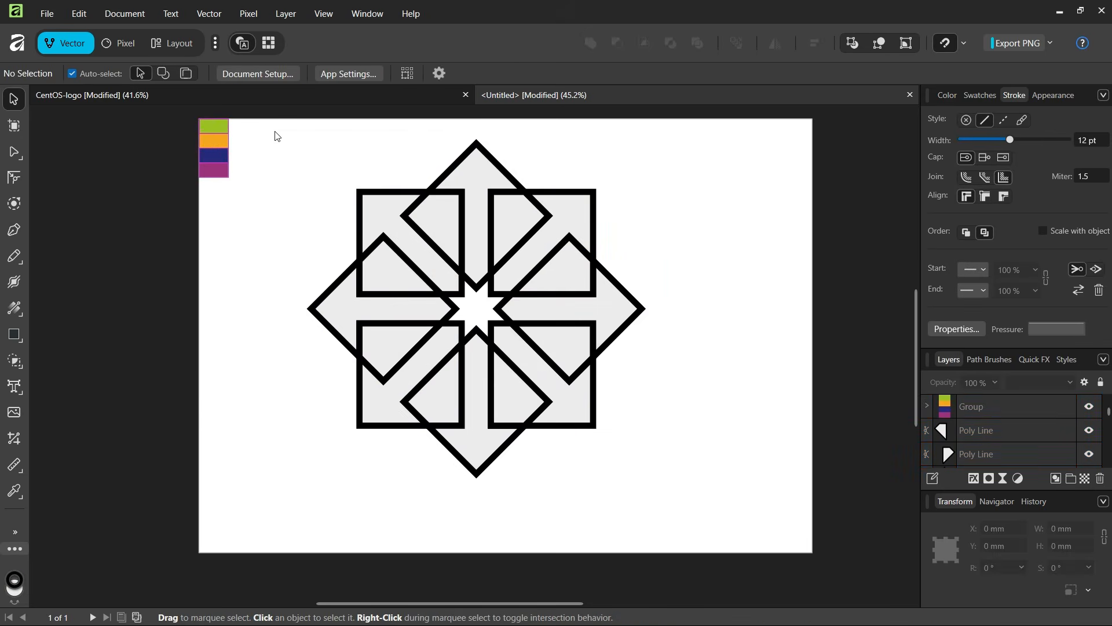
click(266, 95)
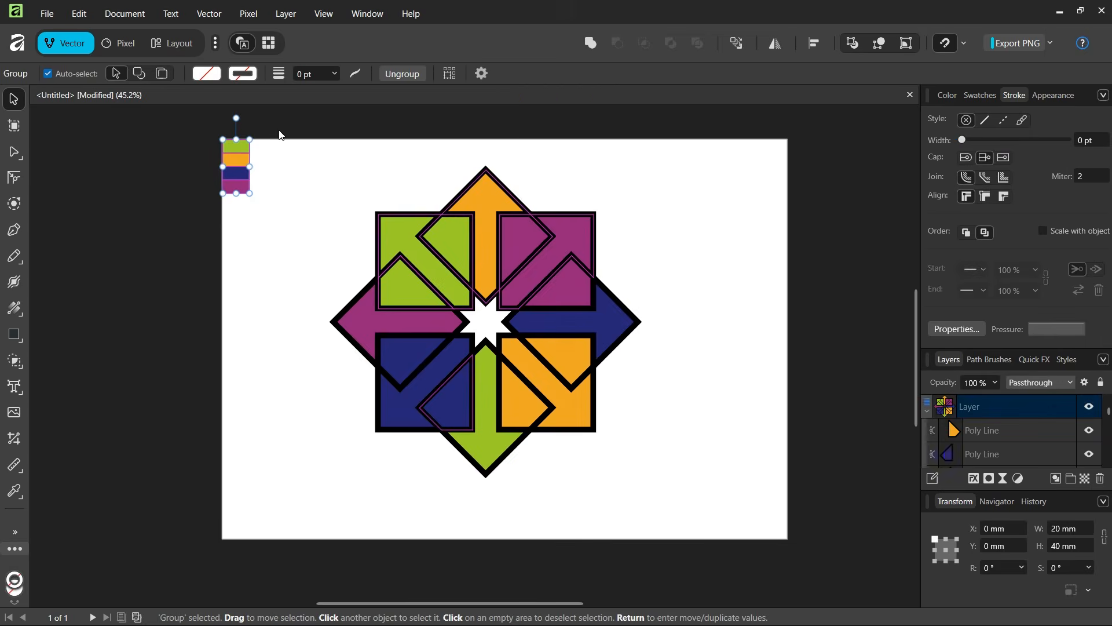
drag(280, 131, 521, 149)
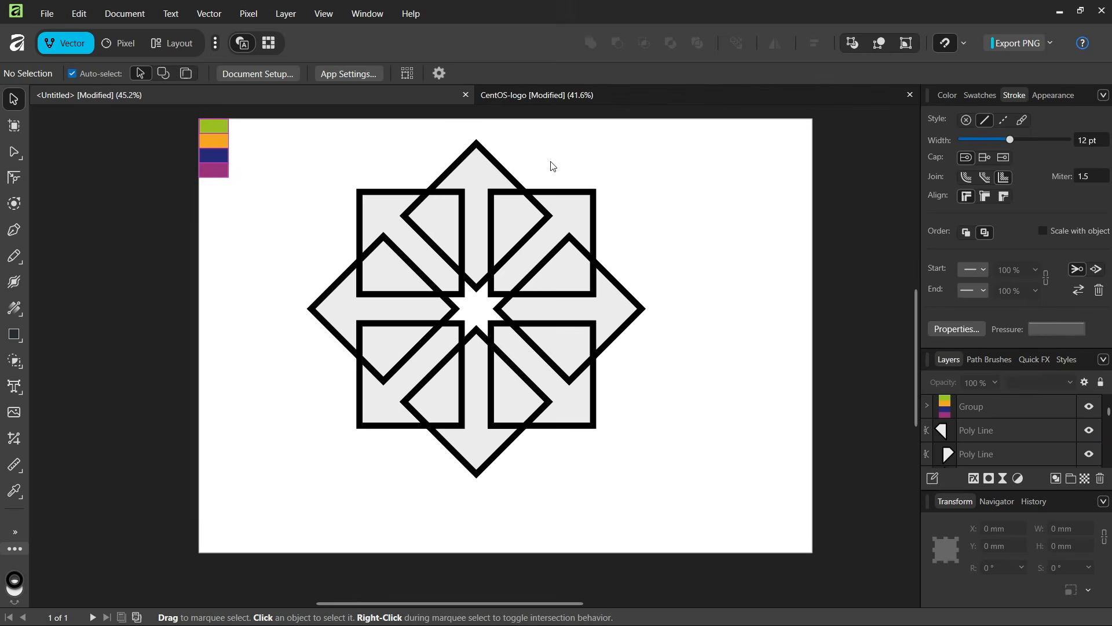
- Fill the top arrow piece with the orange sampled from the pasted colour swatches
click(487, 162)
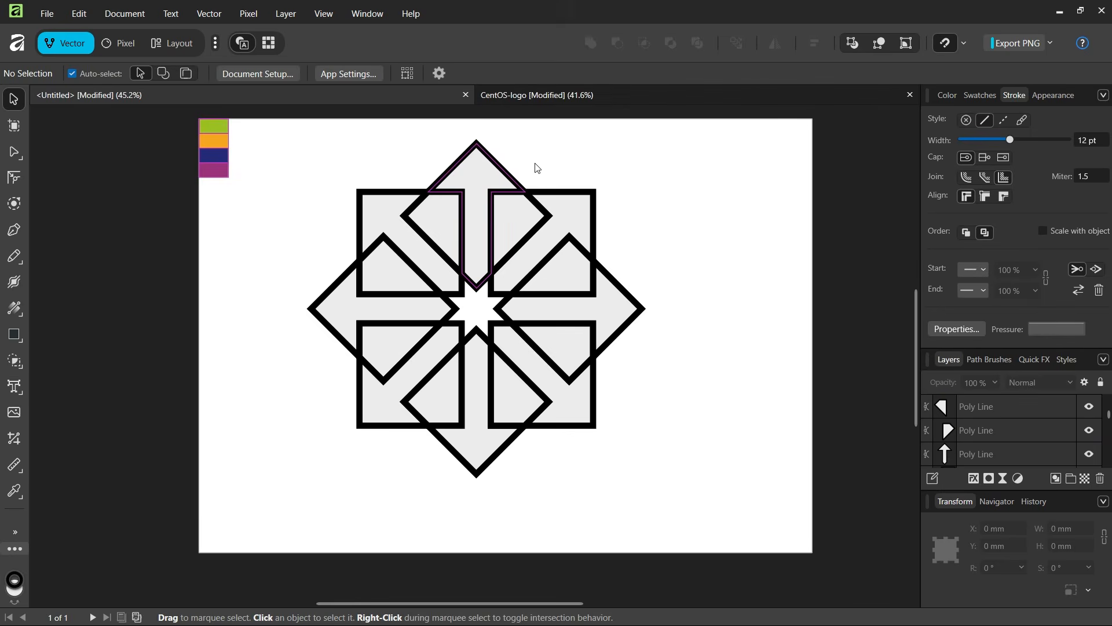
click(947, 95)
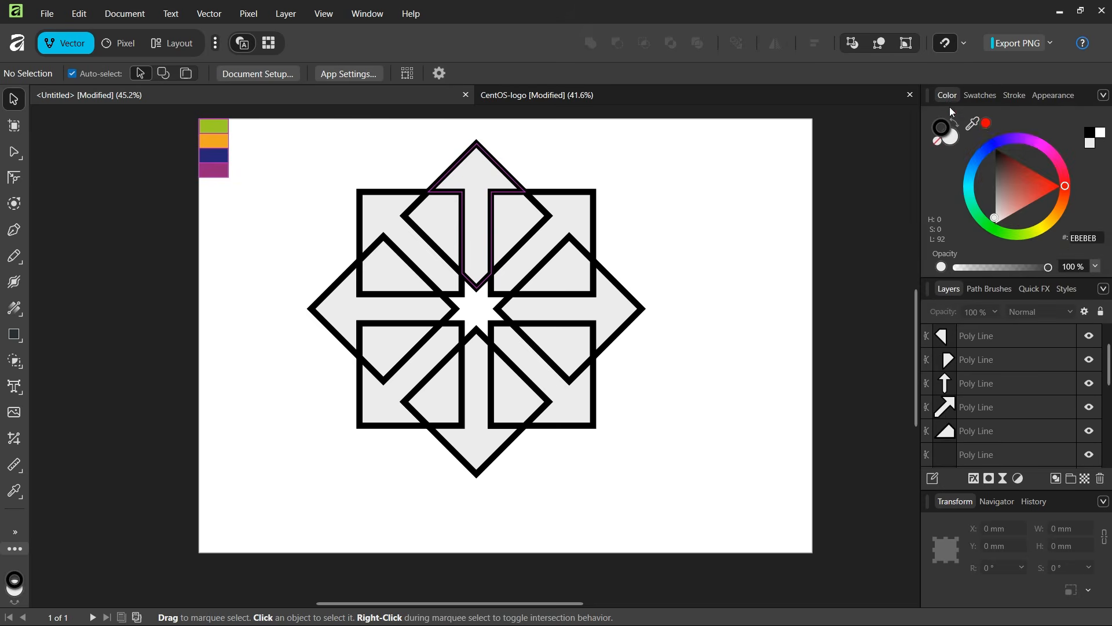
click(976, 125)
drag(334, 172, 223, 144)
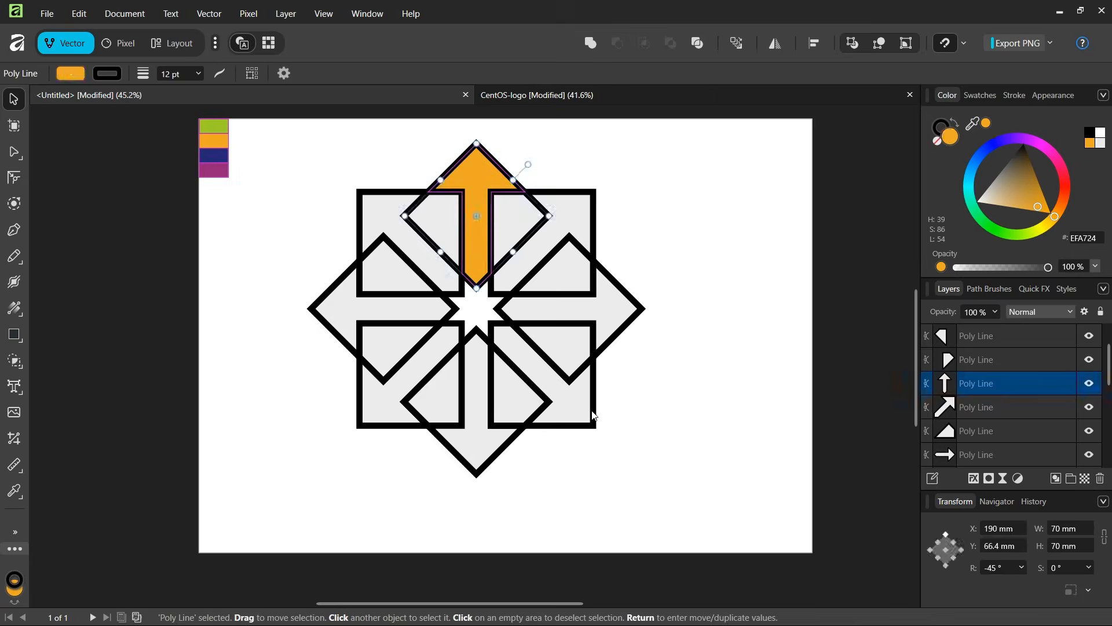
- Select the three pieces of the lower-right square and fill them with the sampled orange
click(591, 411)
shift+click(555, 359)
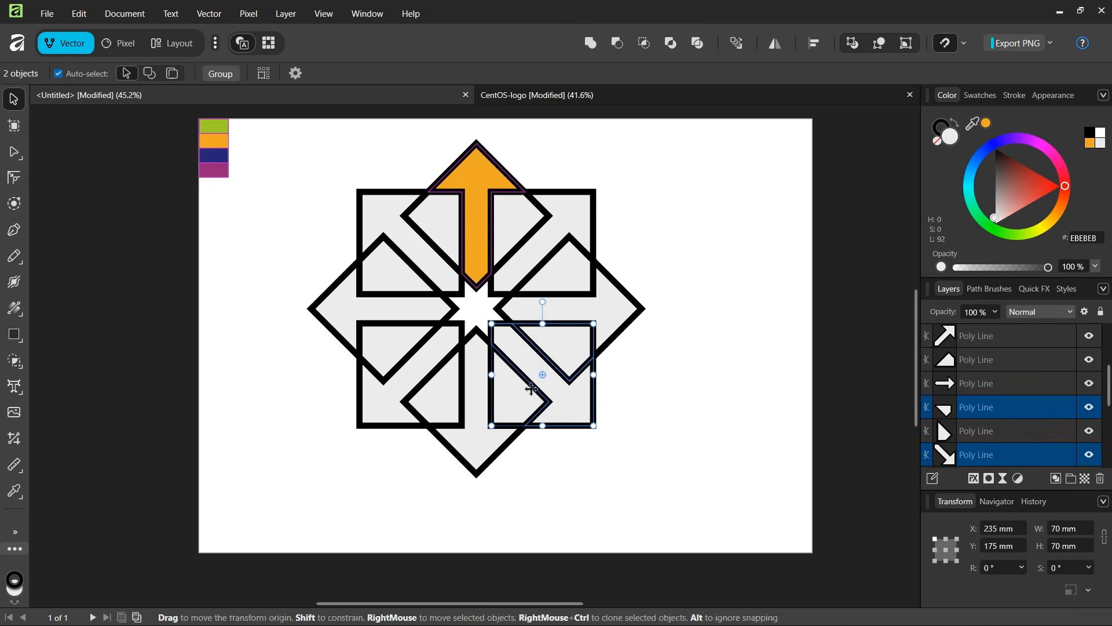
shift+click(530, 393)
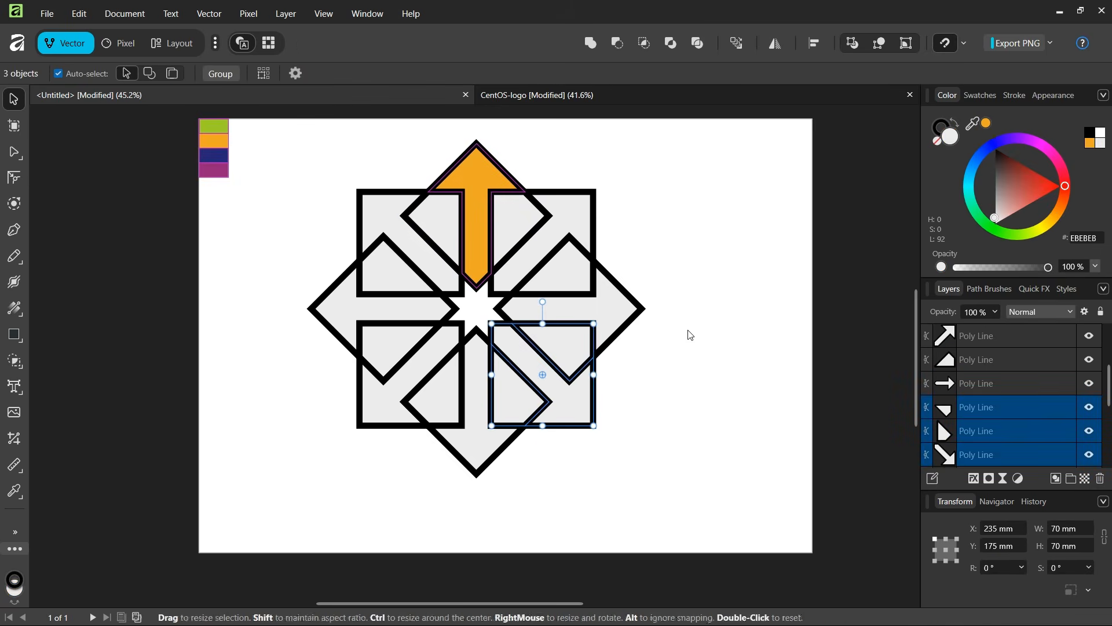
click(986, 124)
scroll(599, 417, up, 2)
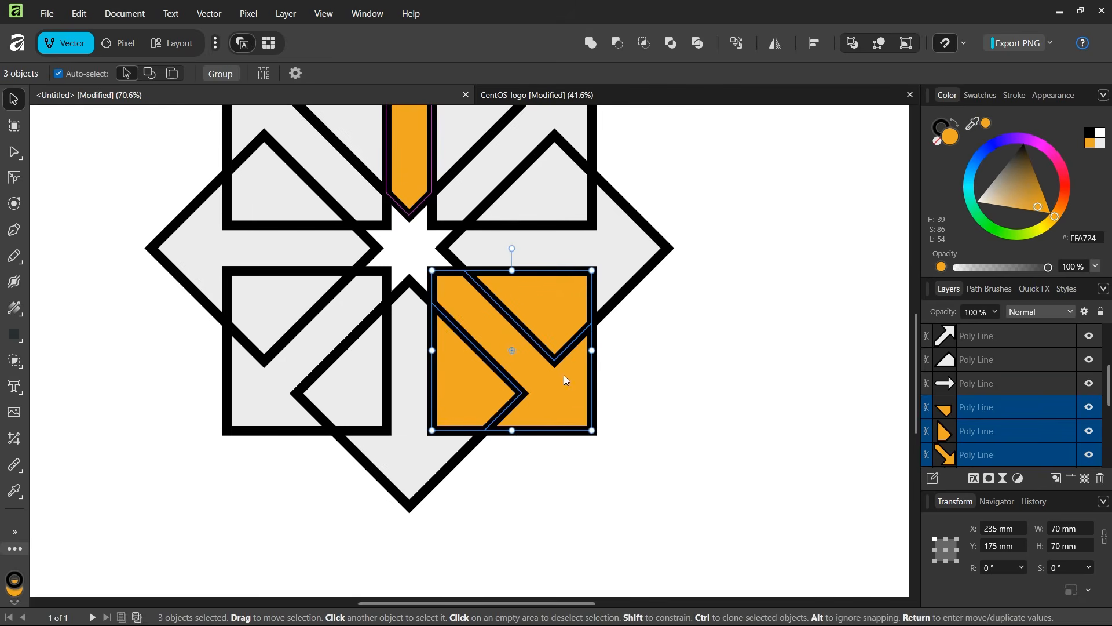
scroll(500, 340, down, 3)
- Fill the bottom arrow piece with the green sampled from the colour swatches, and deselect it
click(478, 358)
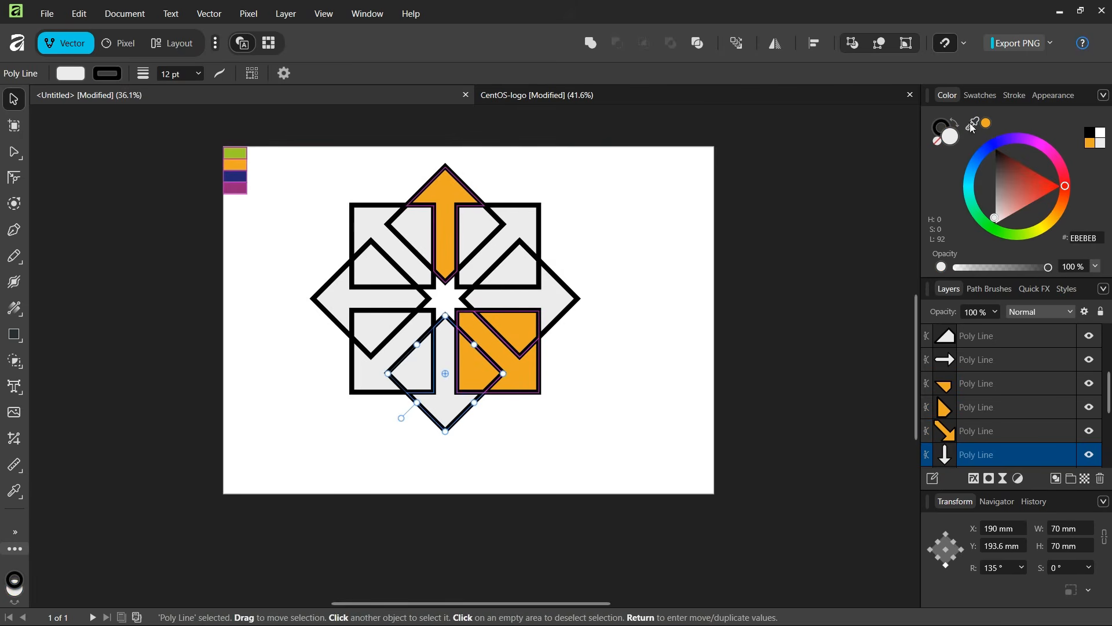
drag(972, 124, 239, 156)
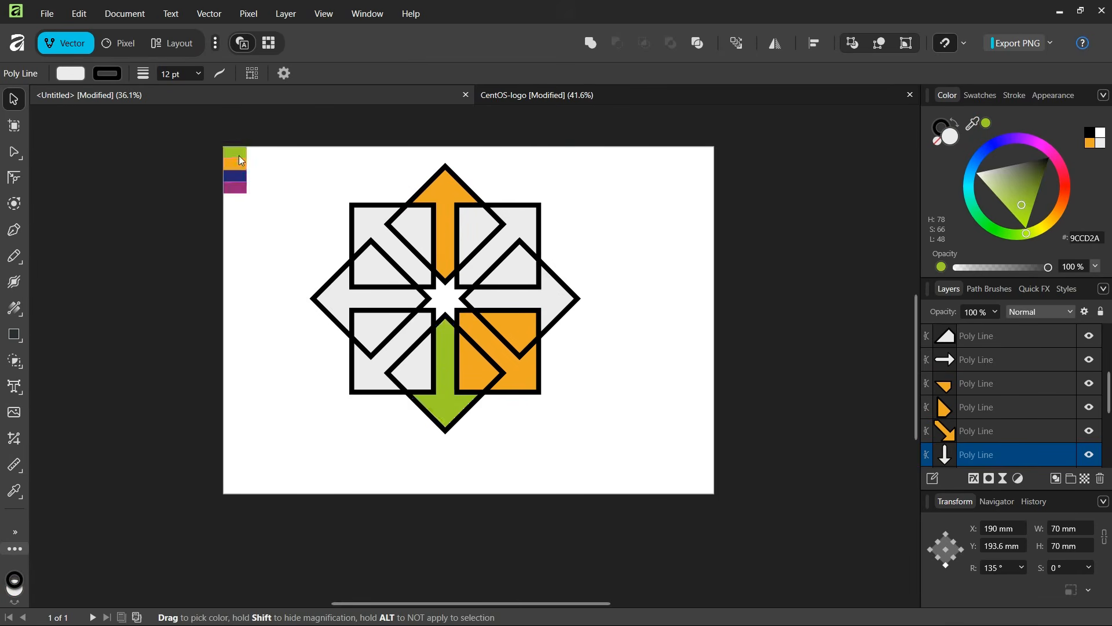
click(763, 191)
scroll(366, 218, up, 1)
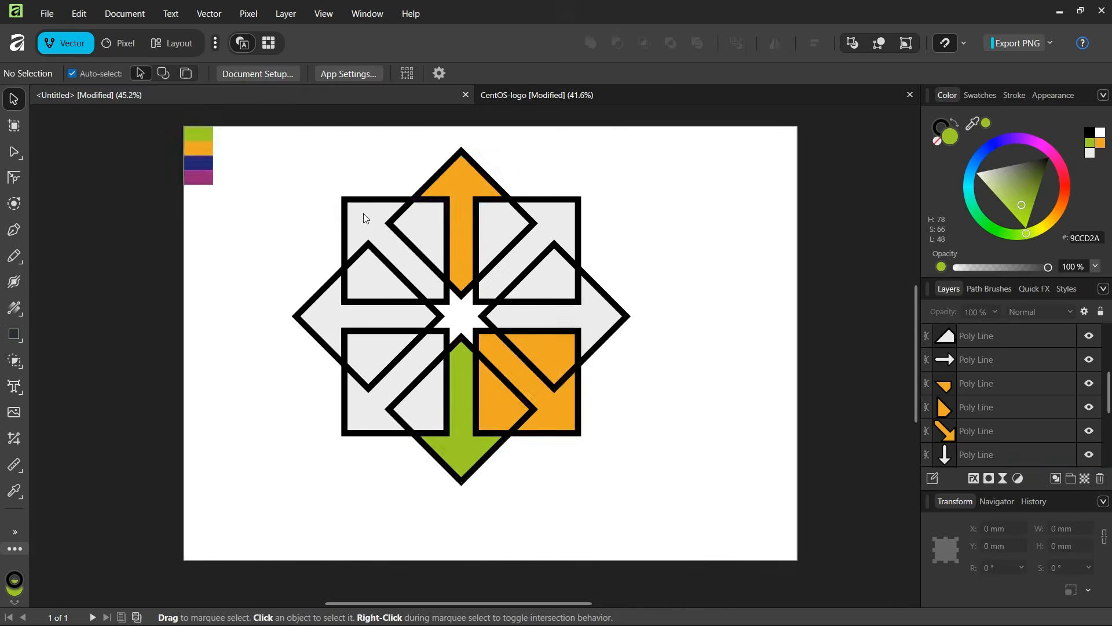
- Select the three pieces of the upper-left square, fill them with the sampled green, and deselect them
click(353, 211)
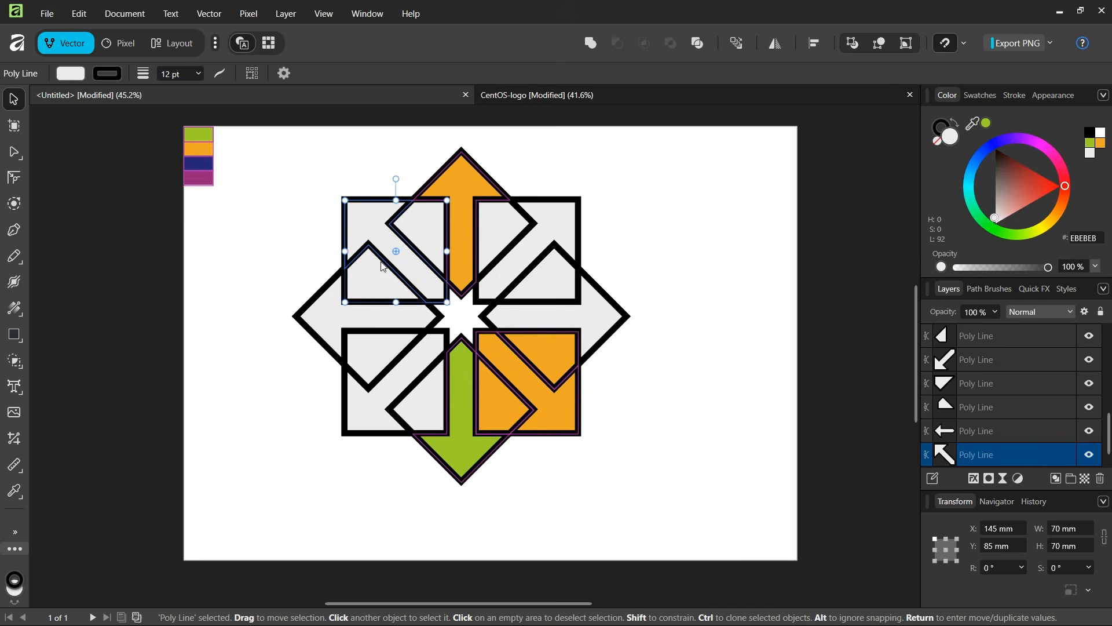
shift+click(383, 267)
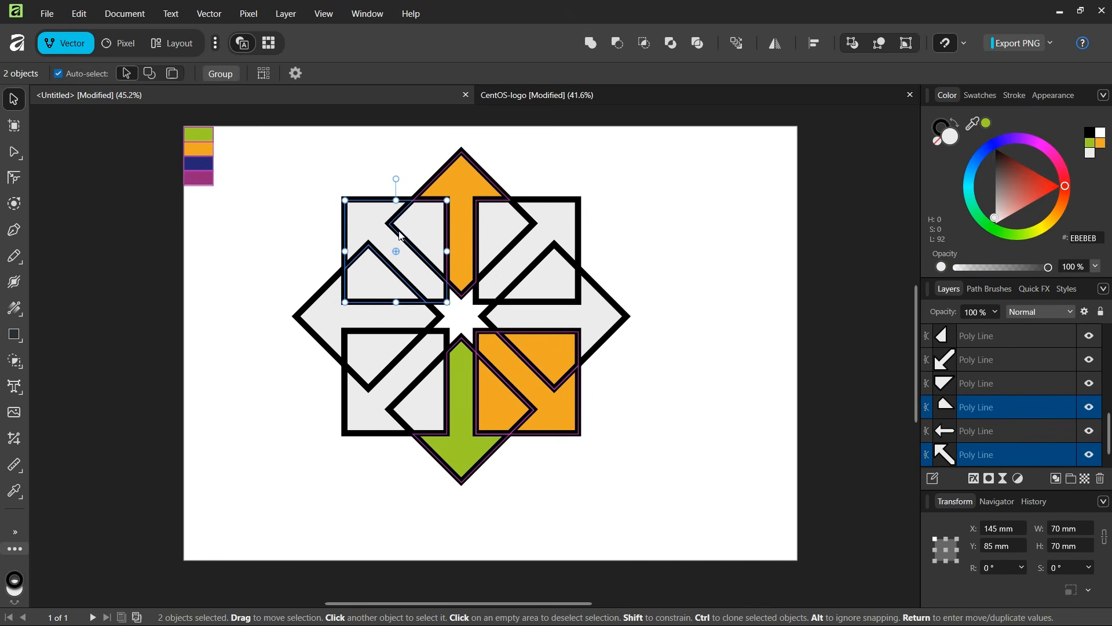
click(982, 124)
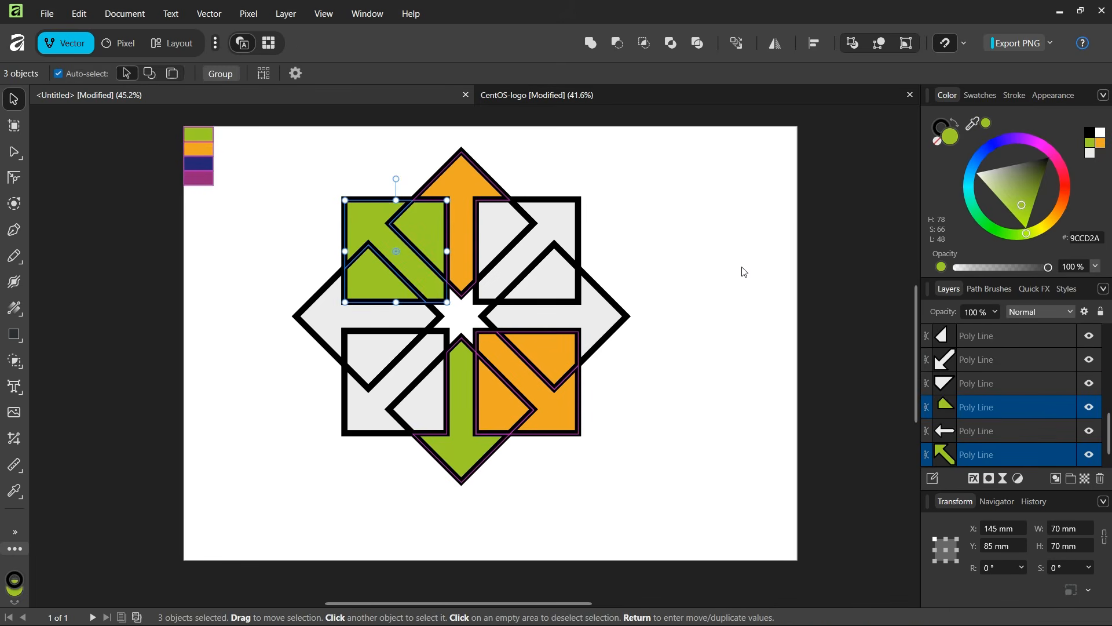
click(619, 231)
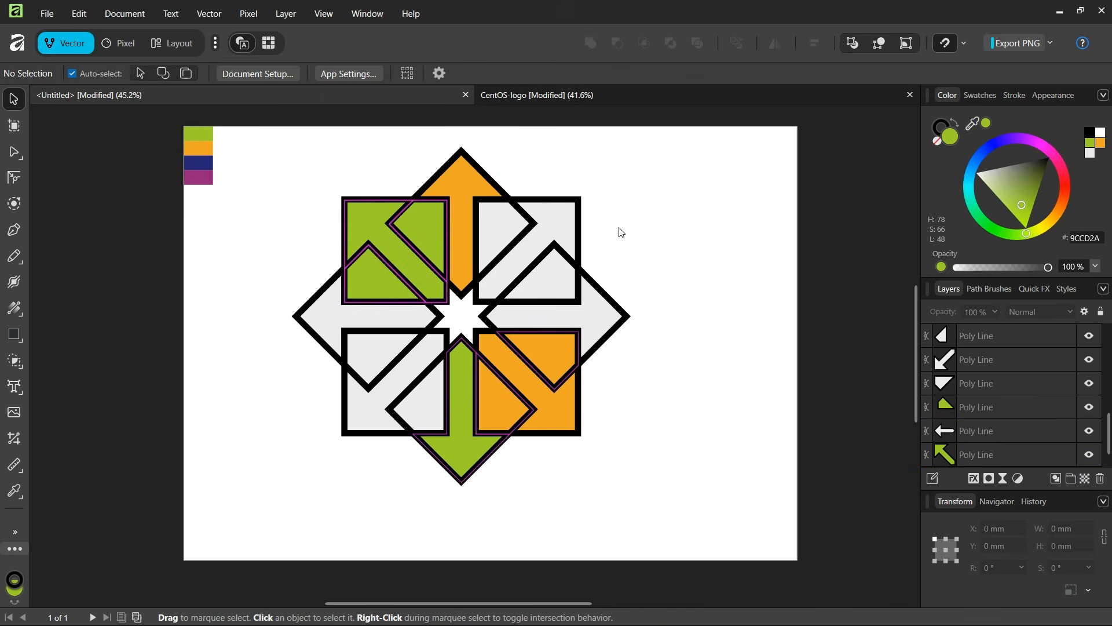
- Fill the left arrow piece with the purple sampled from the colour swatches
click(301, 322)
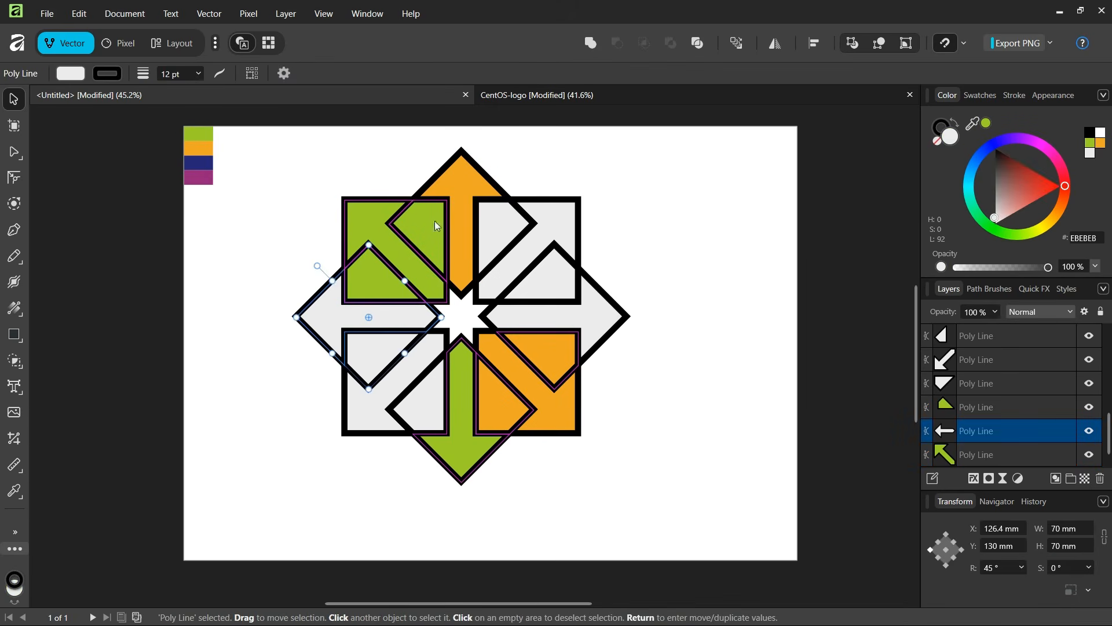
drag(975, 123, 208, 176)
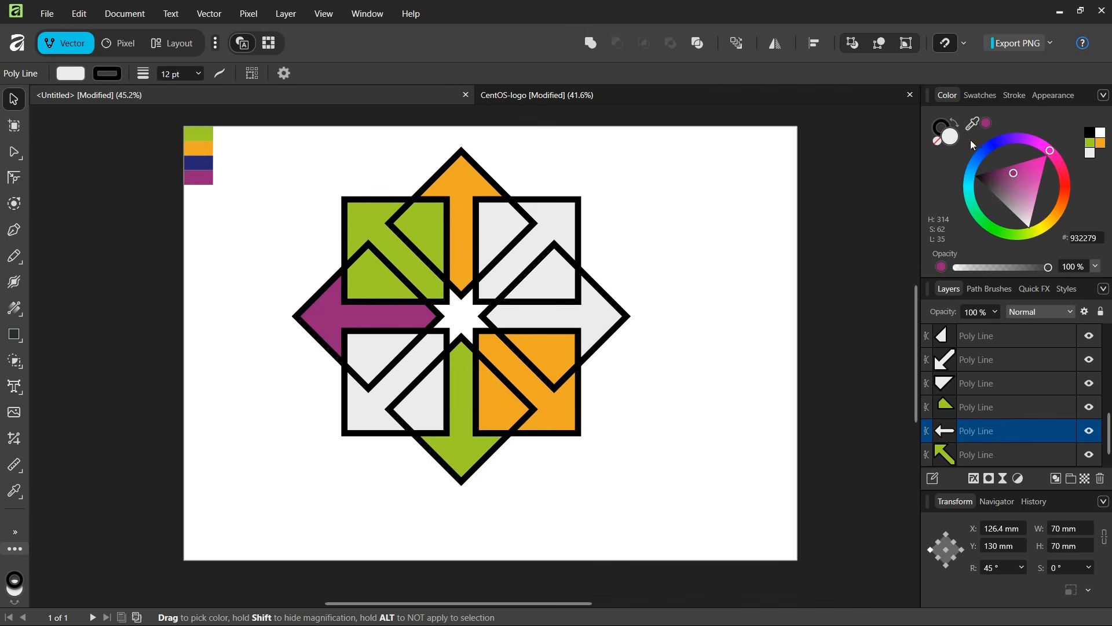
click(987, 123)
- Select the three pieces of the upper-right square and fill them with the sampled purple
scroll(704, 260, up, 1)
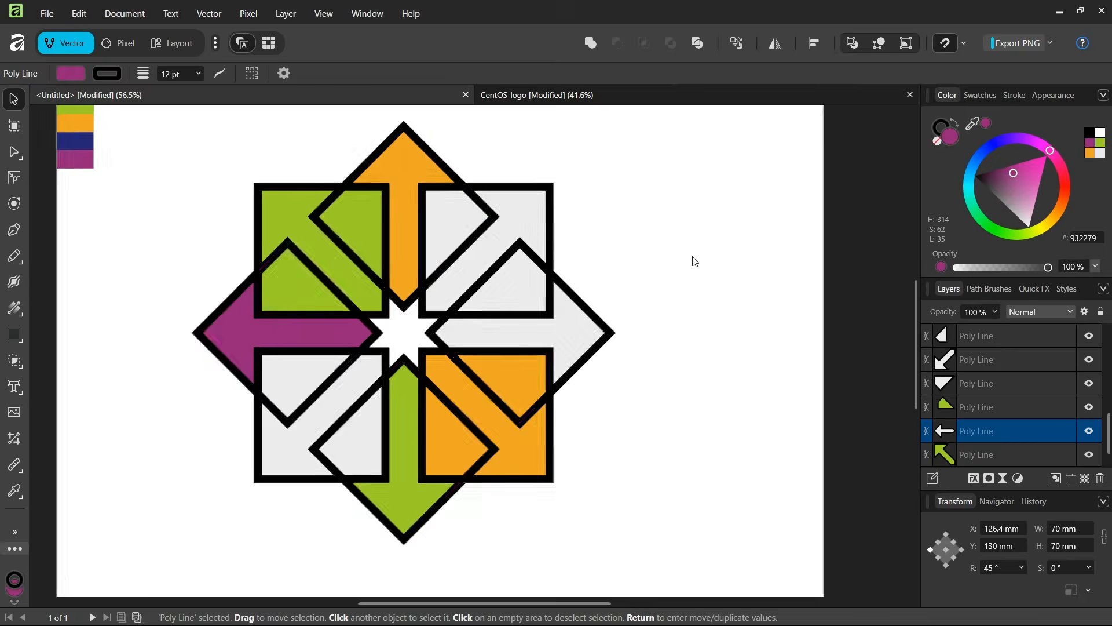
click(468, 246)
shift+click(530, 258)
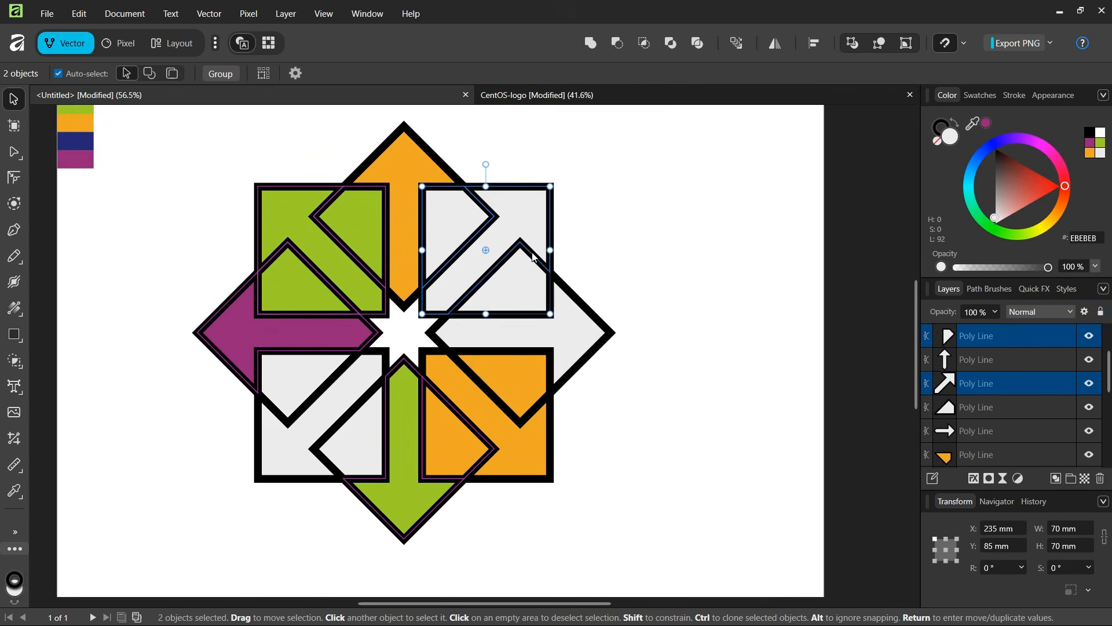
shift+click(530, 258)
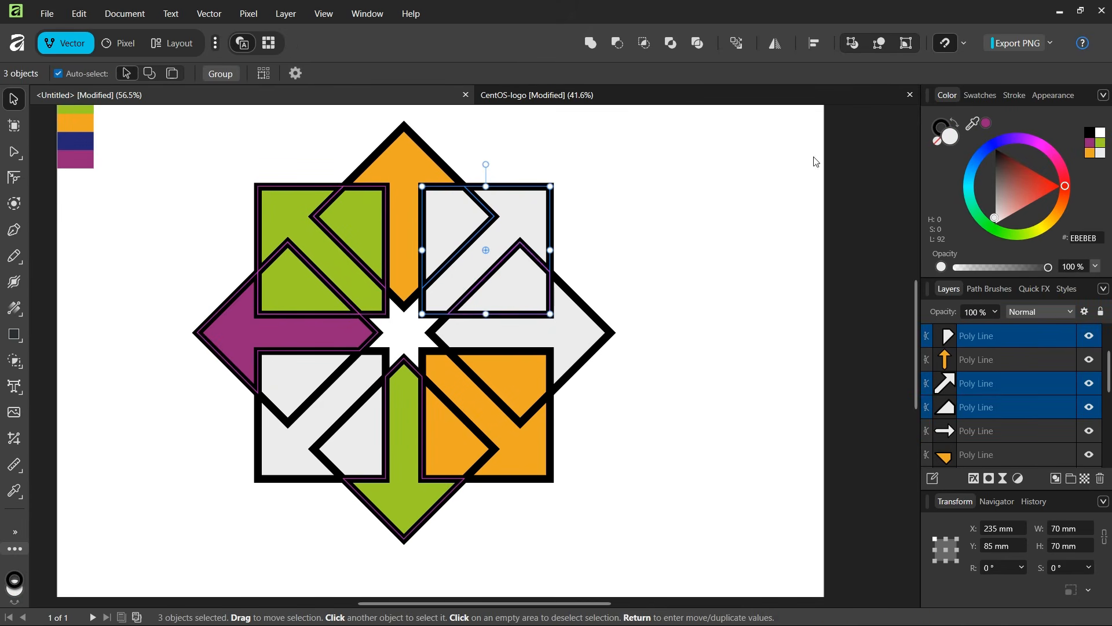
click(987, 123)
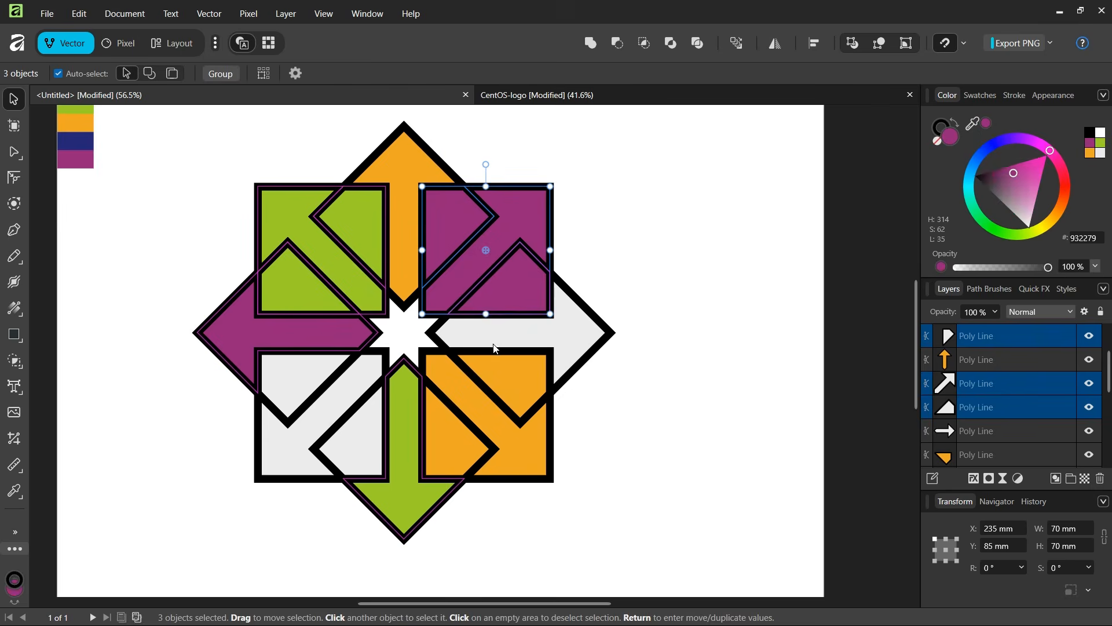
- Fill the right arrow piece with the dark blue sampled from the colour swatches, and deselect it
scroll(565, 349, down, 1)
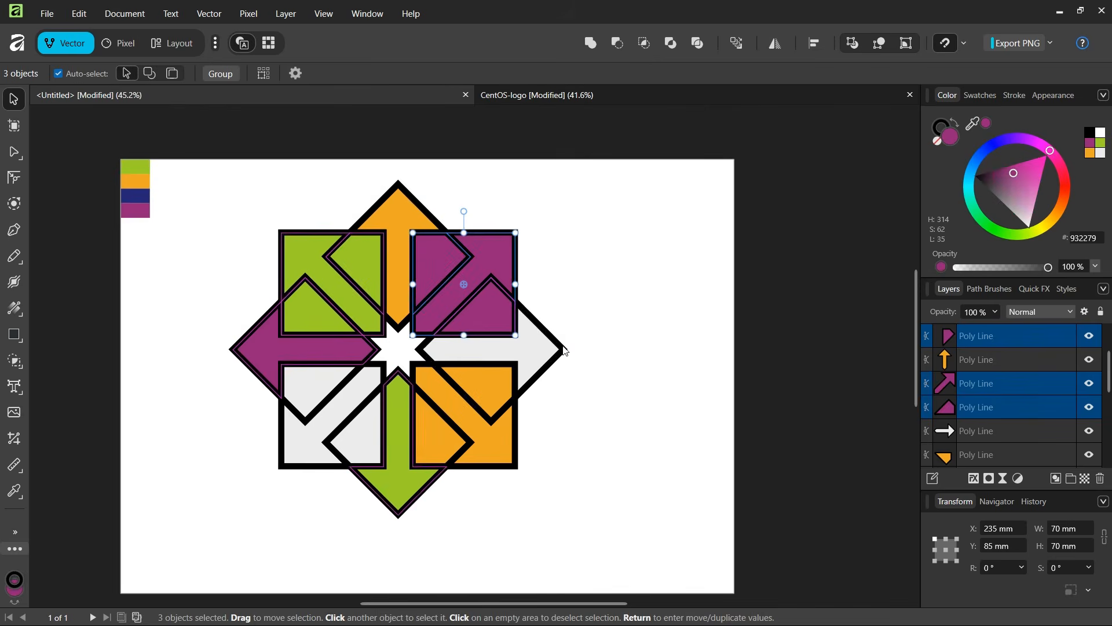
click(565, 350)
drag(969, 125, 145, 206)
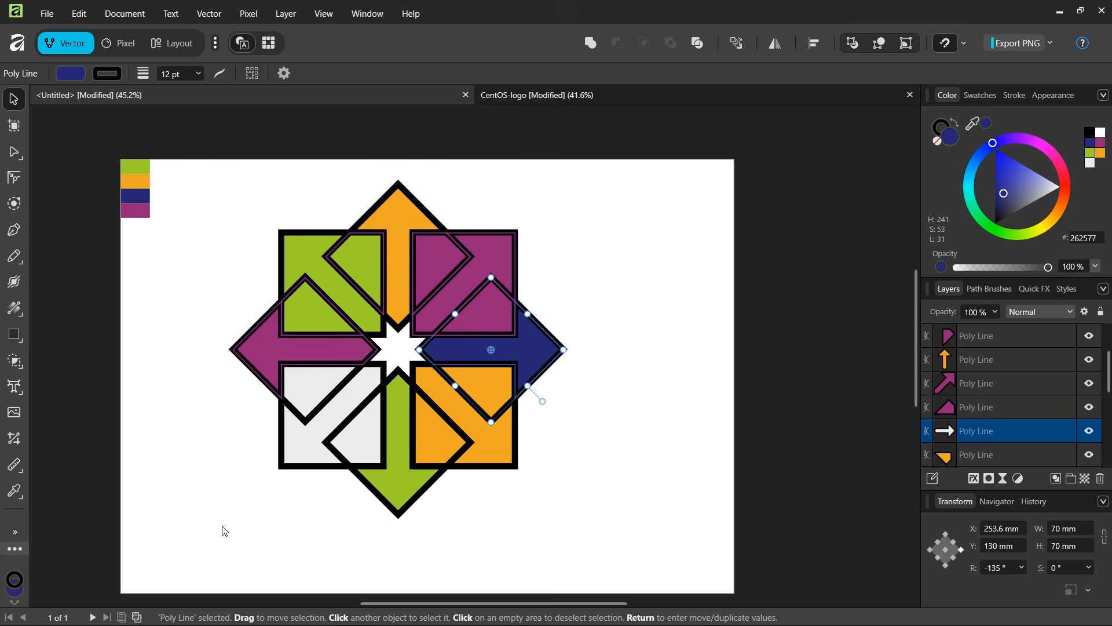
click(288, 503)
- Fill the diagonal arrow and the piece beside the bottom arrow in the lower-left square with the sampled dark blue
scroll(290, 500, up, 1)
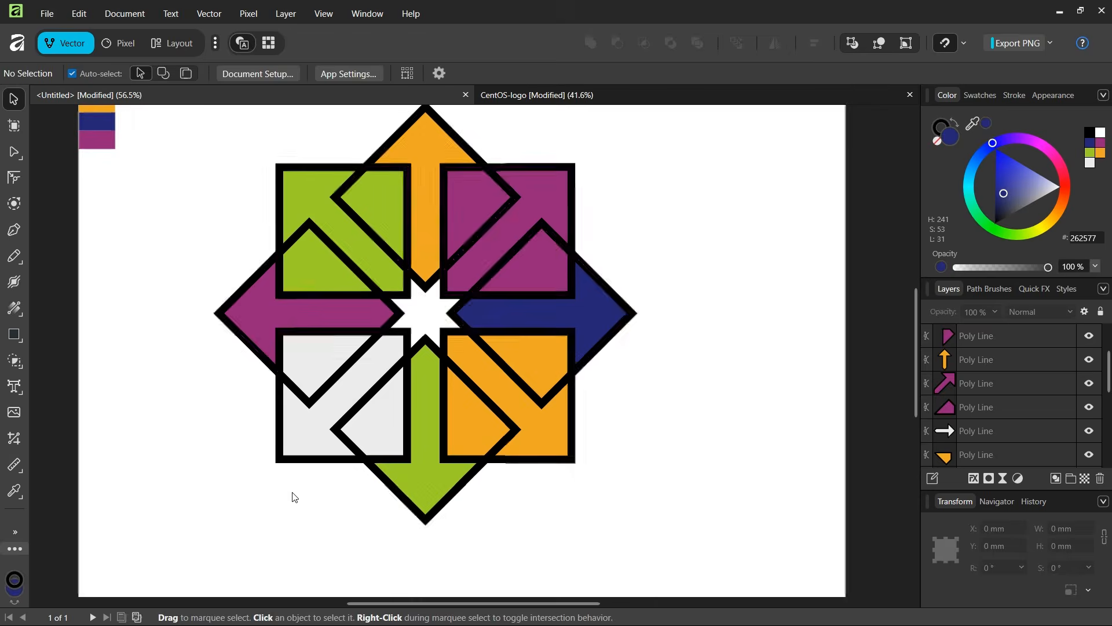
click(311, 410)
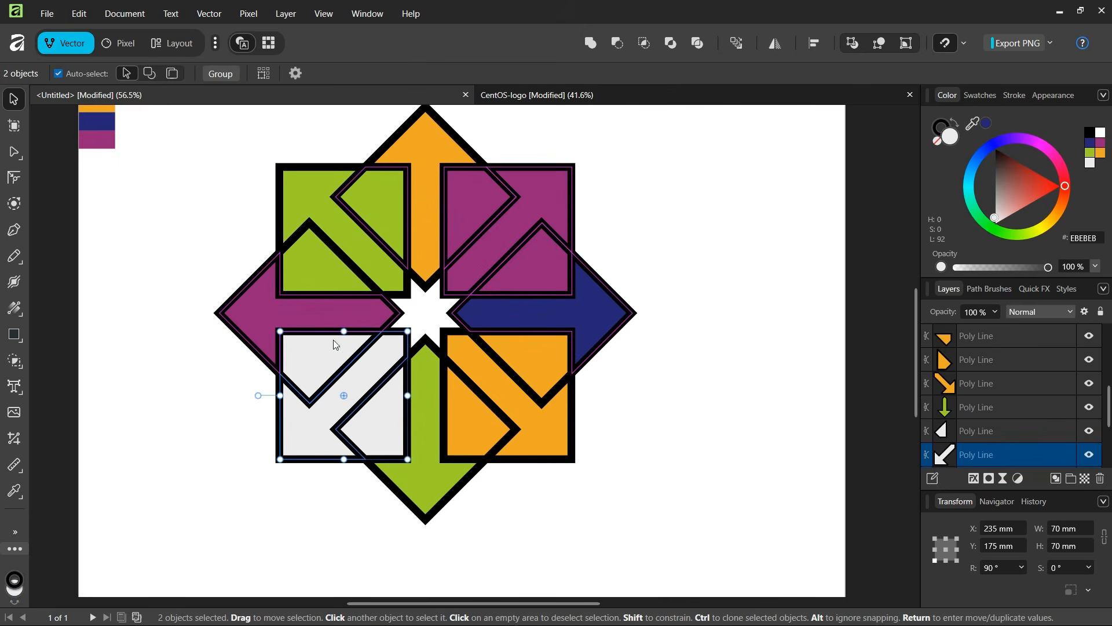
click(368, 409)
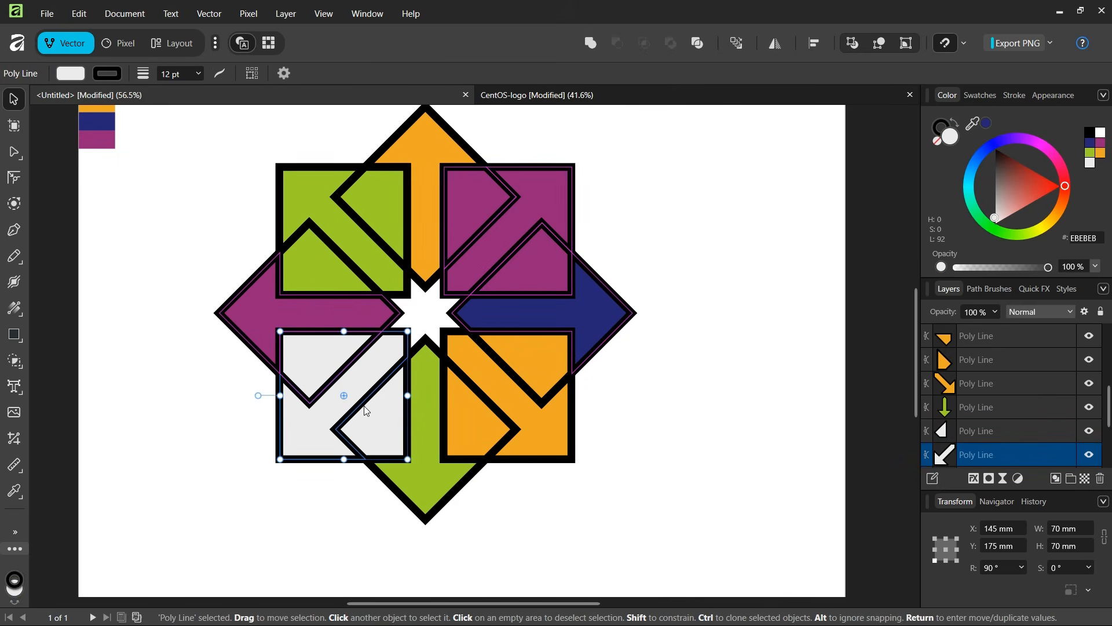
shift+click(365, 408)
click(986, 123)
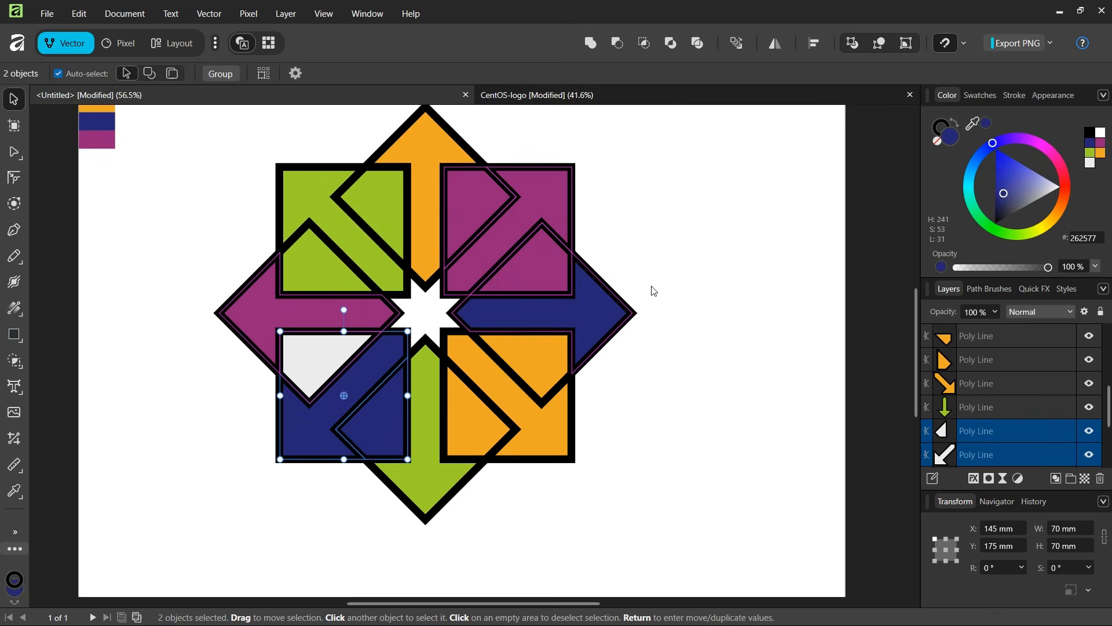
- Fill the remaining light grey piece of the lower-left square with the sampled dark blue
click(311, 393)
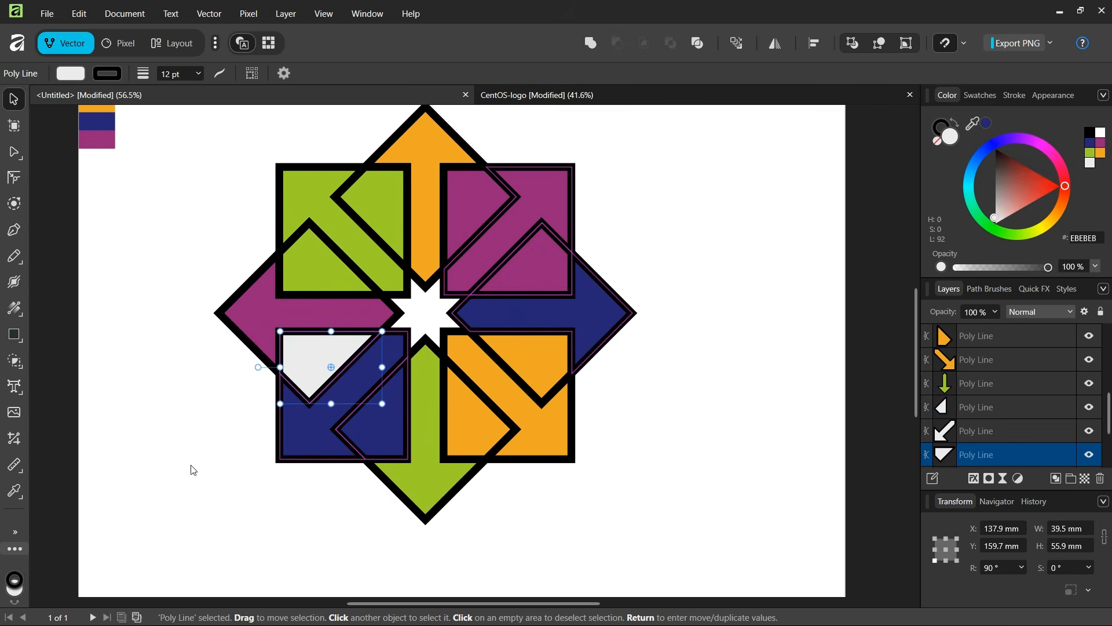
click(986, 123)
- Select all sixteen logo pieces, set their stroke colour to white (FFFFFF), and deselect them
scroll(765, 272, down, 1)
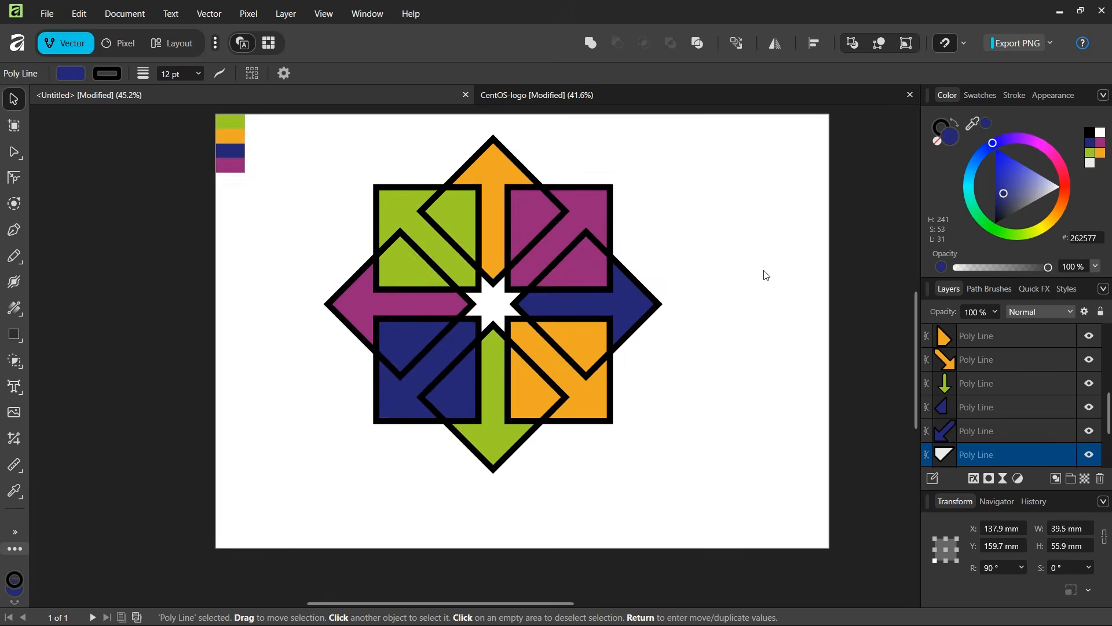
scroll(756, 260, down, 2)
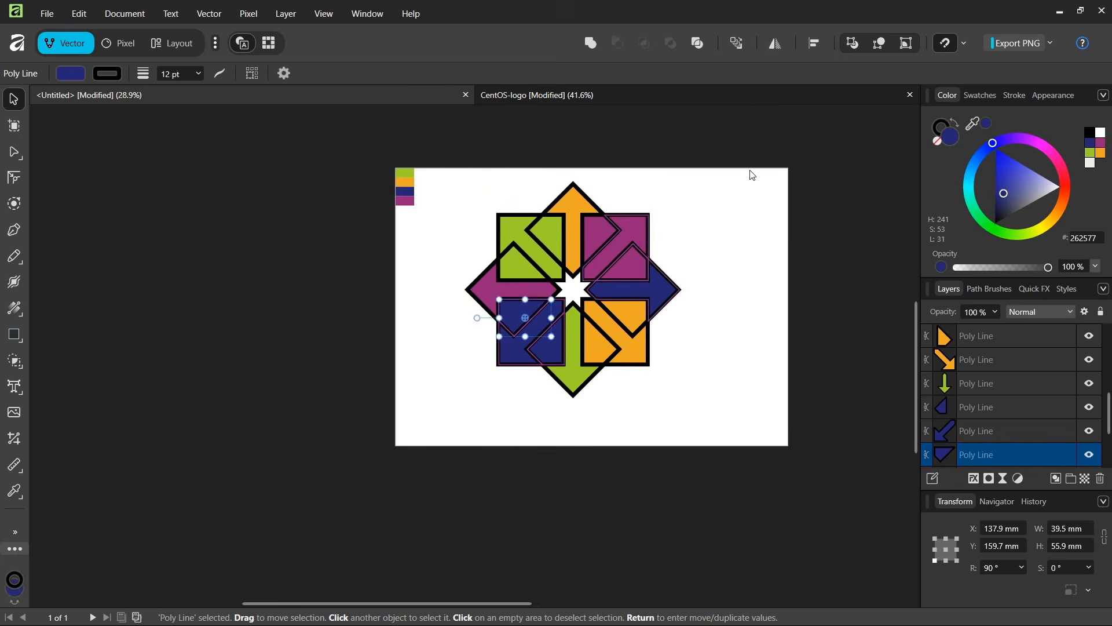
drag(768, 160, 544, 423)
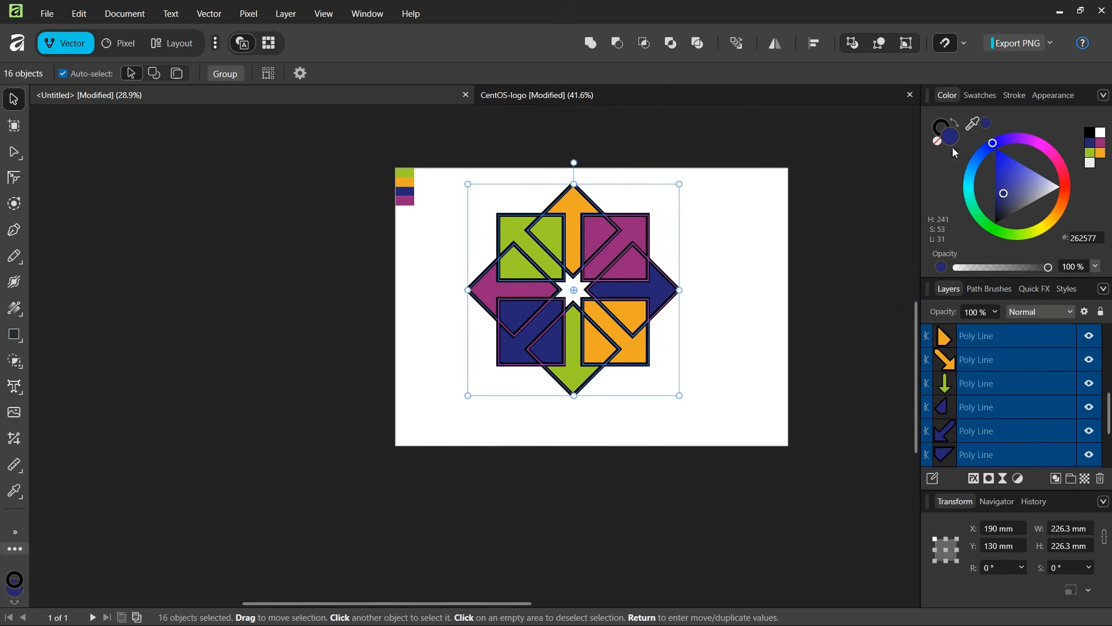
click(937, 137)
drag(1009, 179, 992, 242)
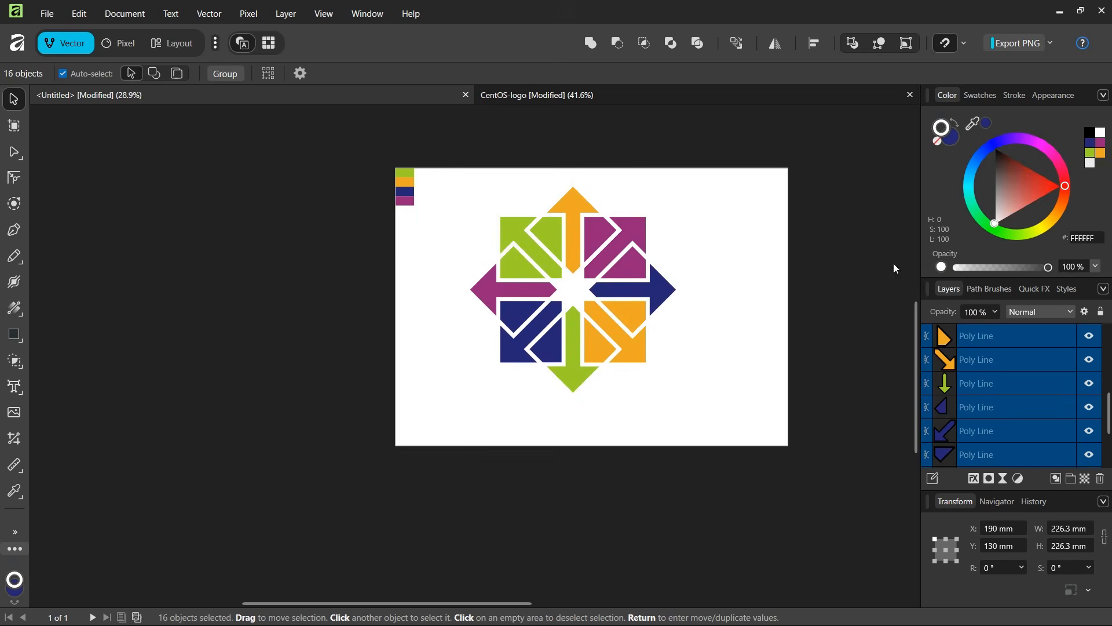
click(742, 264)
scroll(707, 273, up, 1)
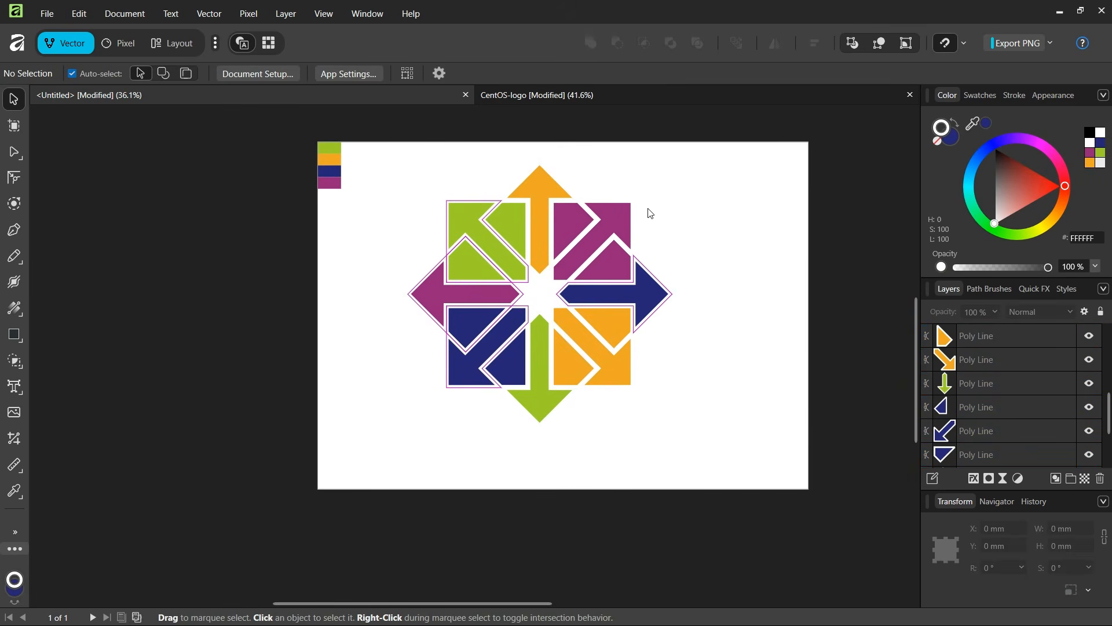
scroll(647, 211, up, 1)
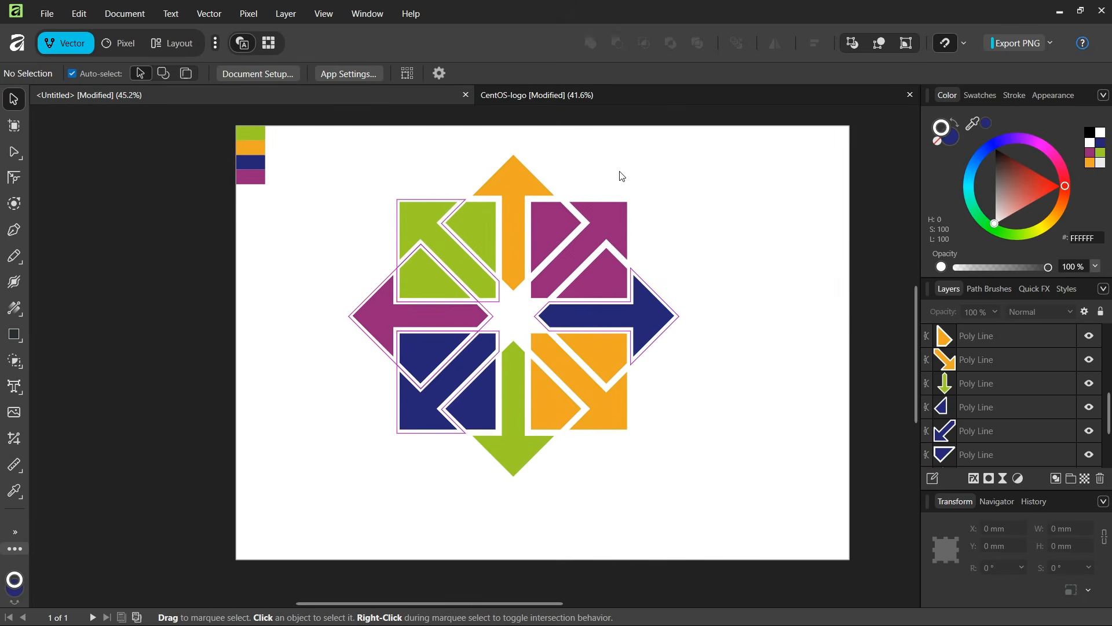